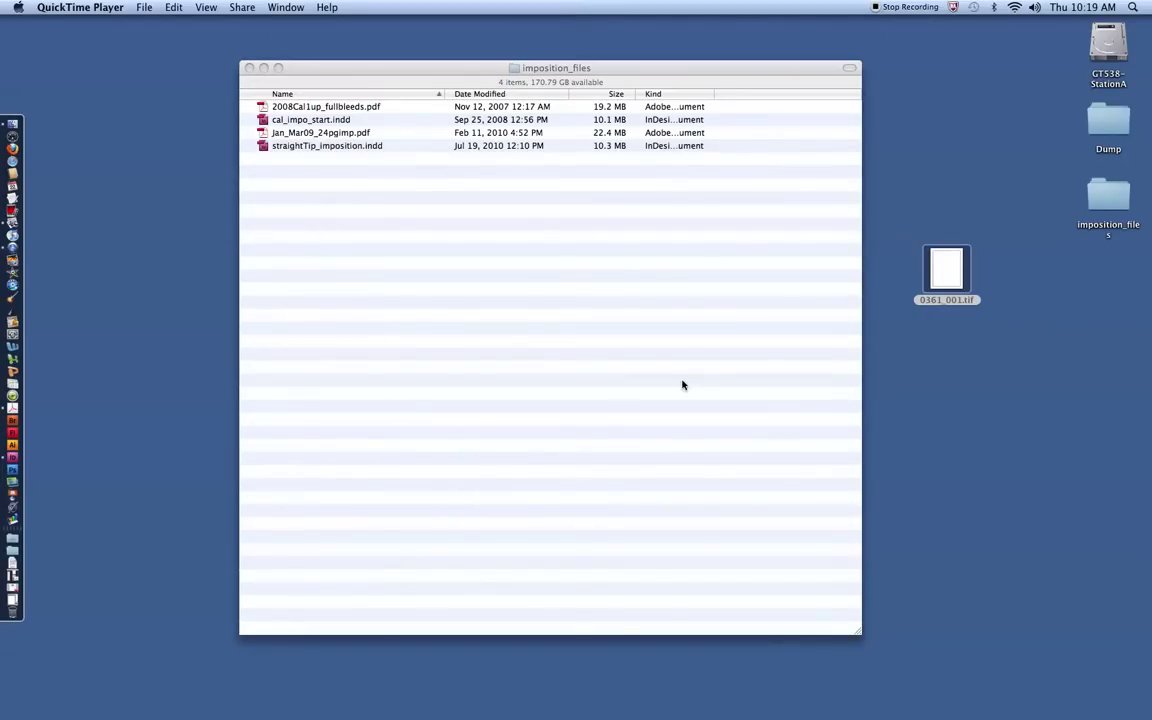
- Open the scanned dummy 0361_001.tif from the desktop in Preview
{"action": "double_click", "coordinate": [948, 278]}
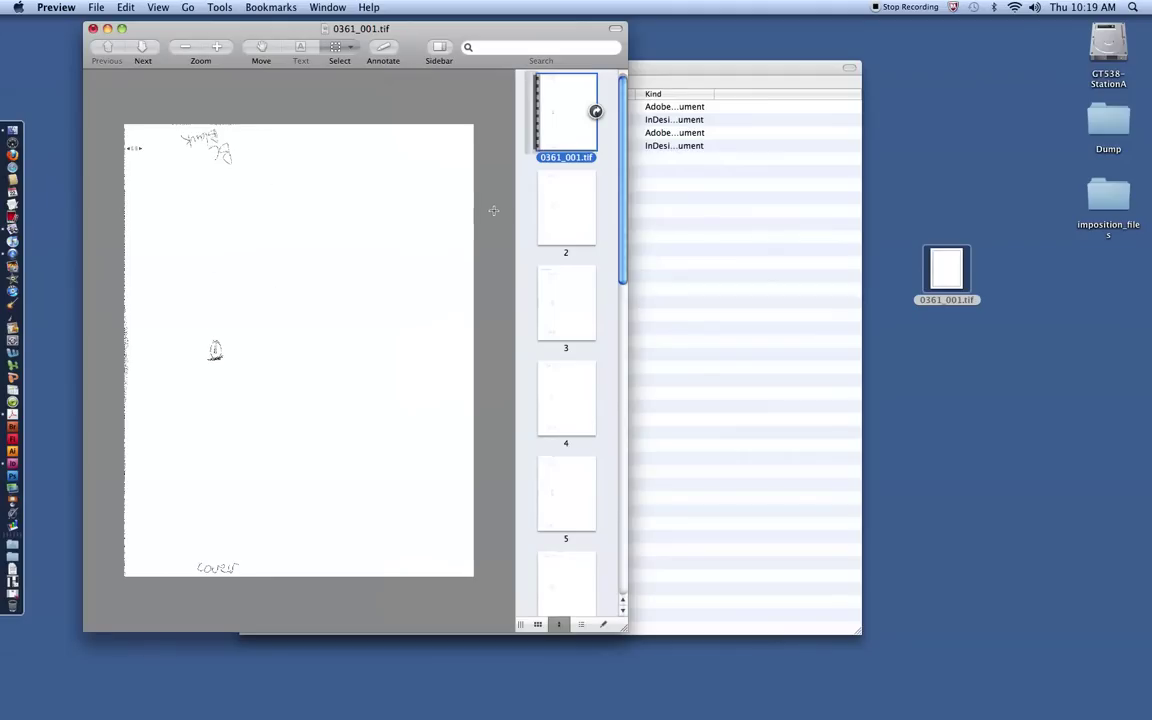
- Step through dummy pages 1 to 7 via the sidebar thumbnails, reading the handwritten notes
{"action": "left_click", "coordinate": [581, 221]}
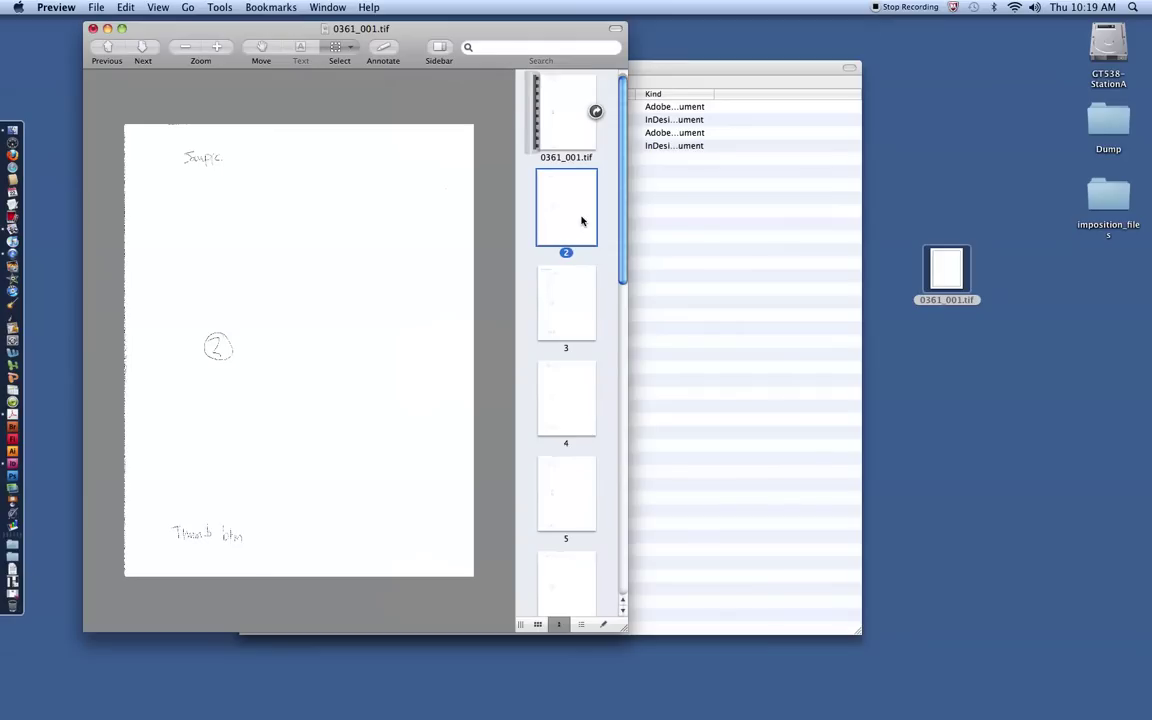
{"action": "left_click", "coordinate": [570, 127]}
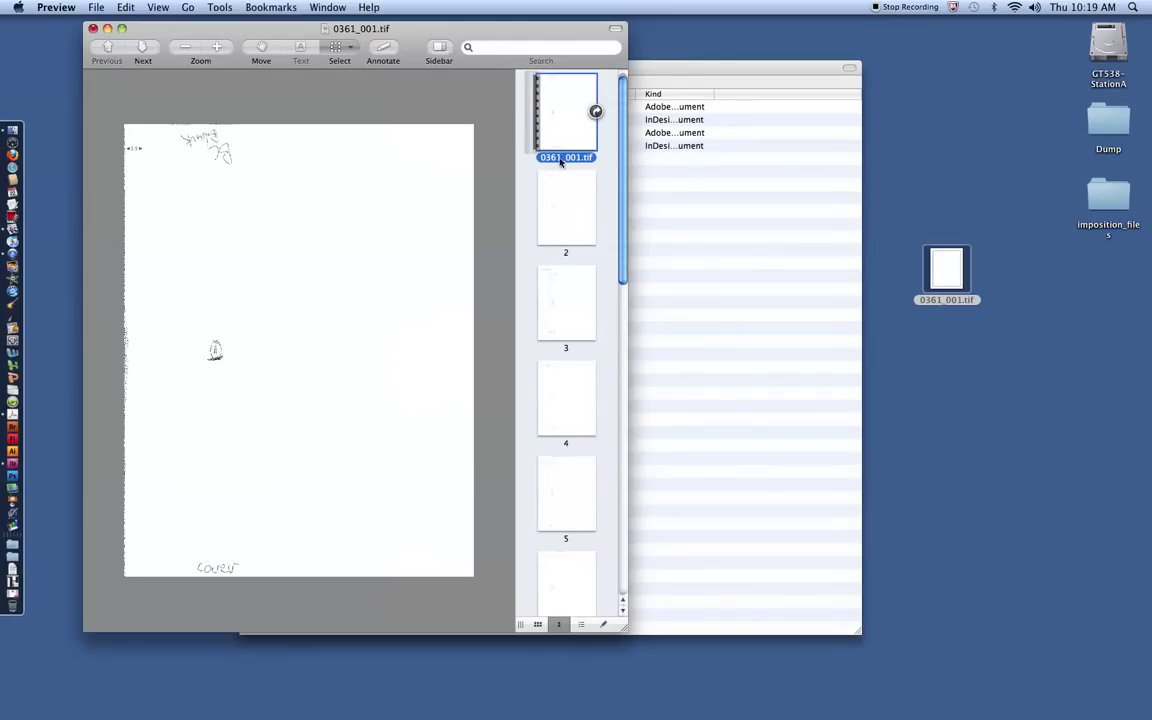
{"action": "left_click", "coordinate": [567, 212]}
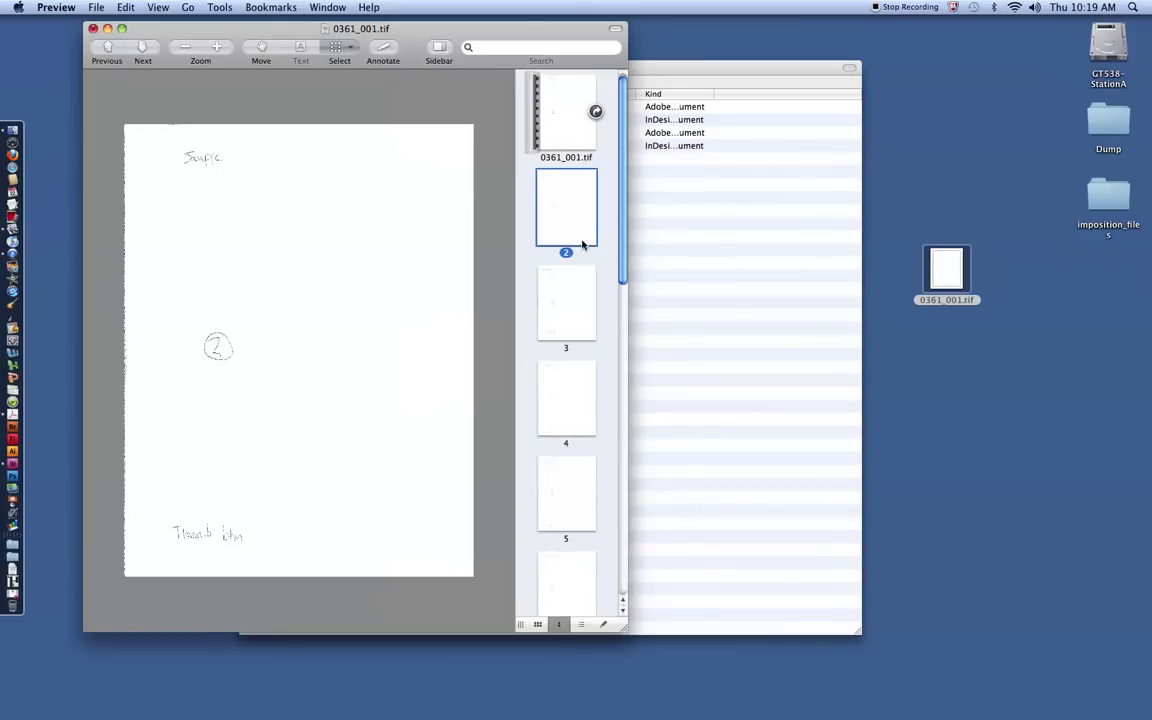
{"action": "left_click", "coordinate": [584, 291]}
{"action": "left_click", "coordinate": [570, 375]}
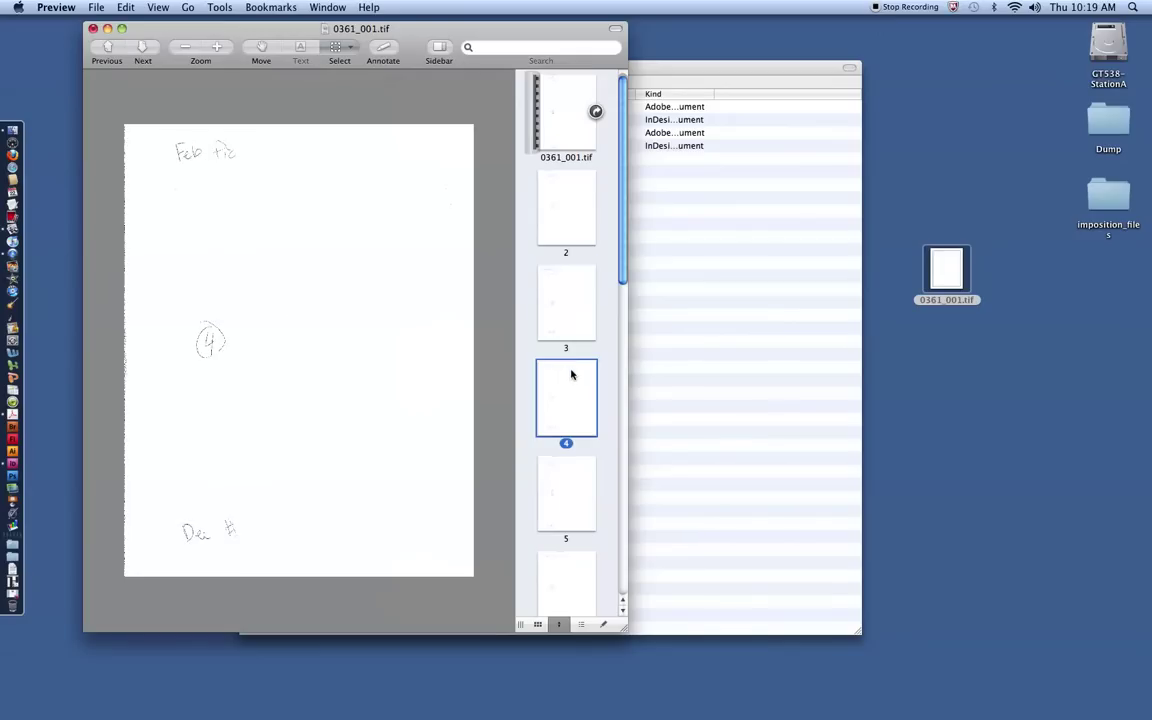
{"action": "scroll", "coordinate": [571, 427], "scroll_direction": "down", "scroll_amount": 1}
{"action": "left_click", "coordinate": [569, 445]}
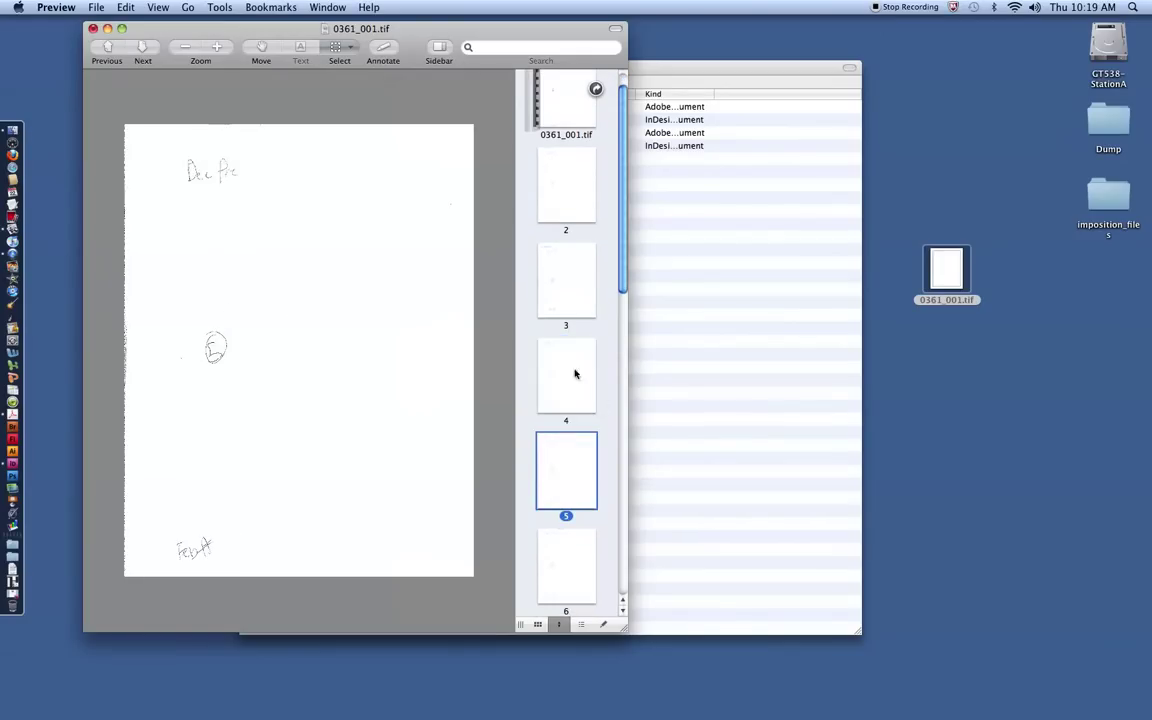
{"action": "left_click", "coordinate": [563, 545]}
{"action": "scroll", "coordinate": [564, 544], "scroll_direction": "down", "scroll_amount": 1}
{"action": "left_click", "coordinate": [565, 543]}
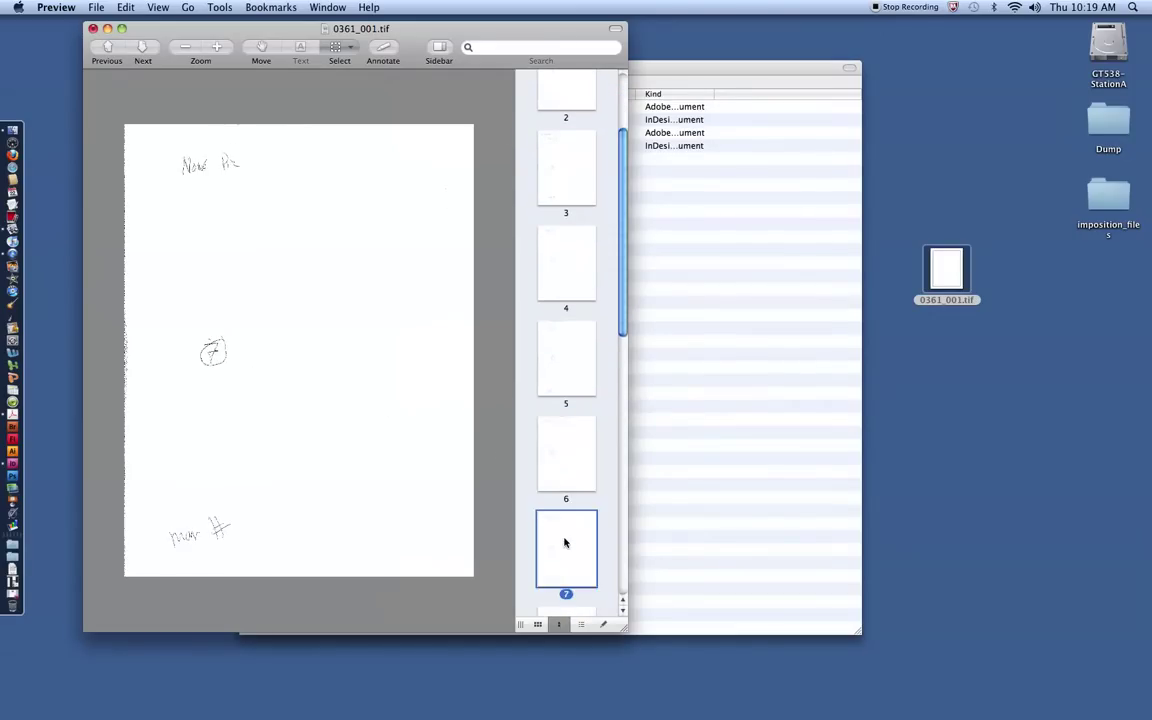
{"action": "scroll", "coordinate": [565, 540], "scroll_direction": "down", "scroll_amount": 10}
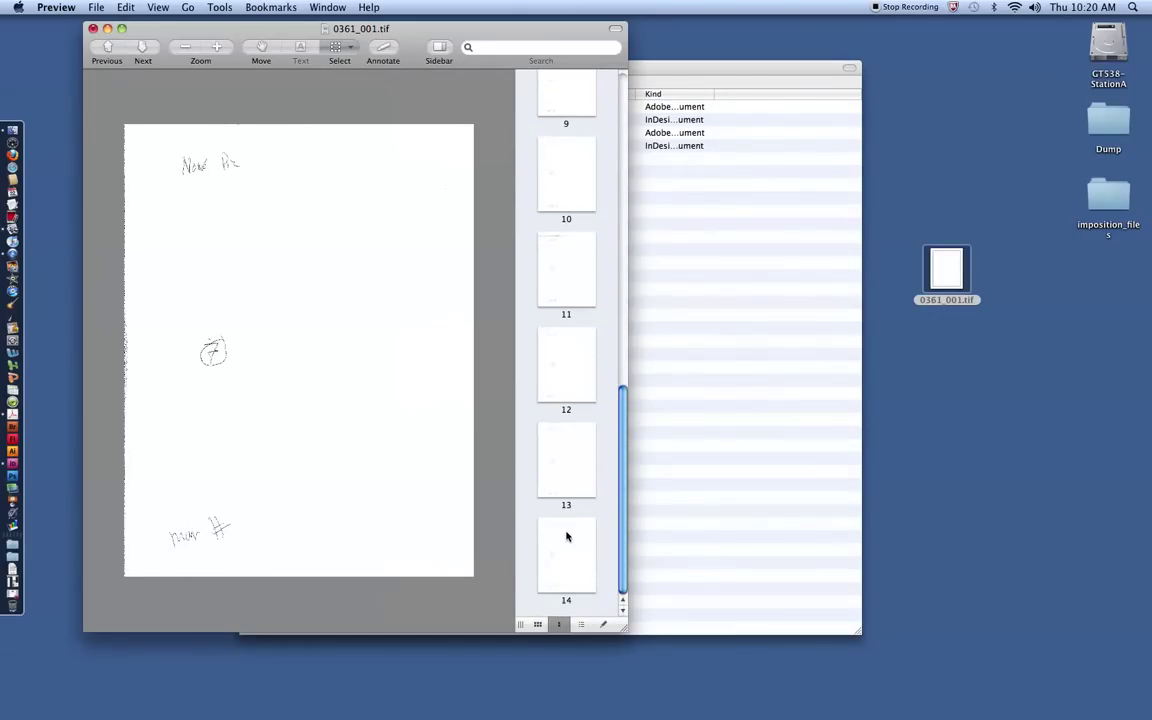
- Check dummy pages 14 and 13, then compare pages 2–4 and settle on page 2
{"action": "left_click", "coordinate": [566, 537]}
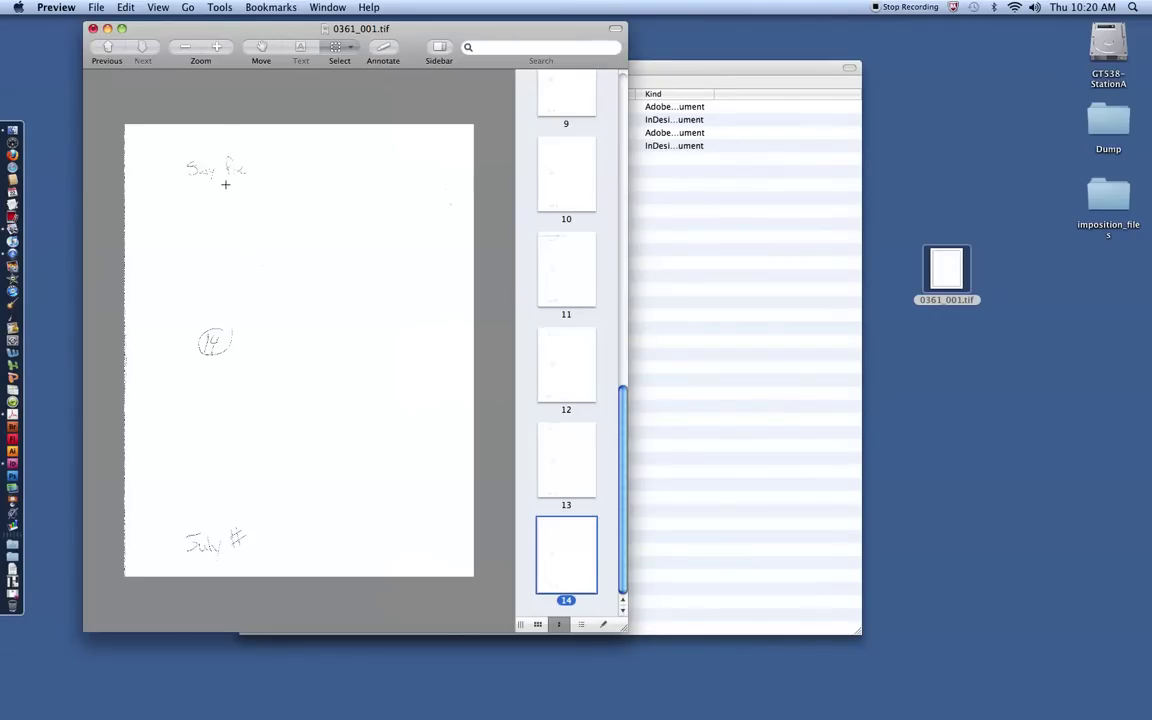
{"action": "left_click", "coordinate": [556, 458]}
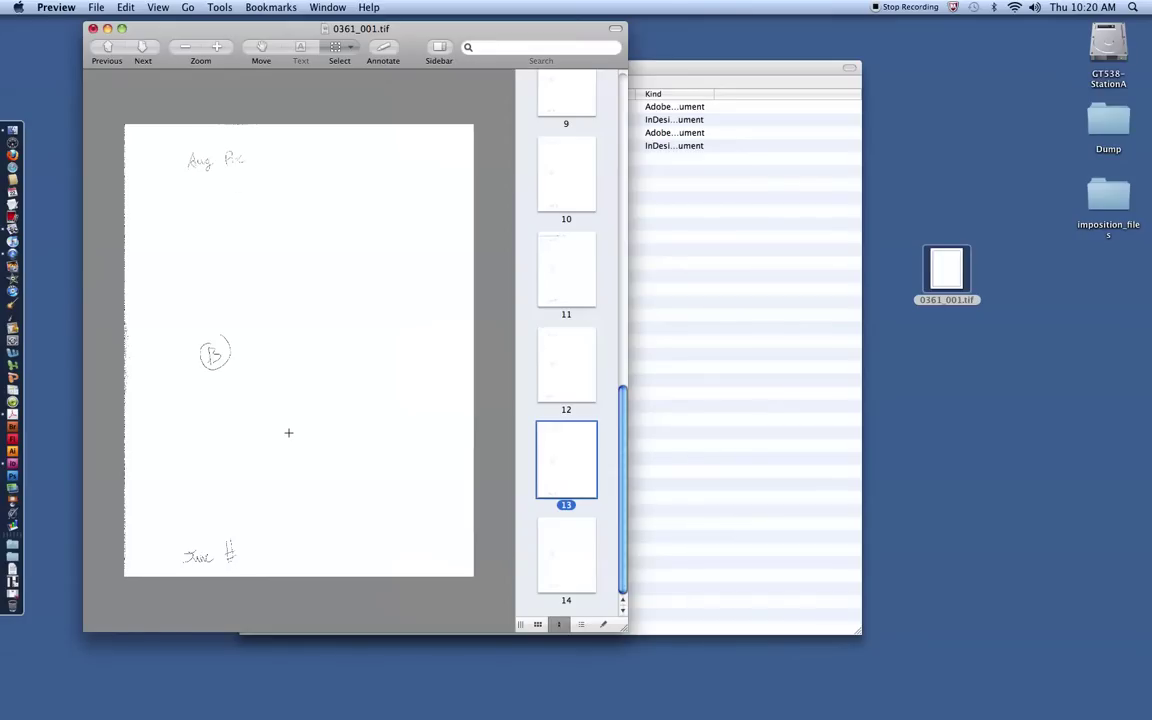
{"action": "scroll", "coordinate": [560, 350], "scroll_direction": "up", "scroll_amount": 15}
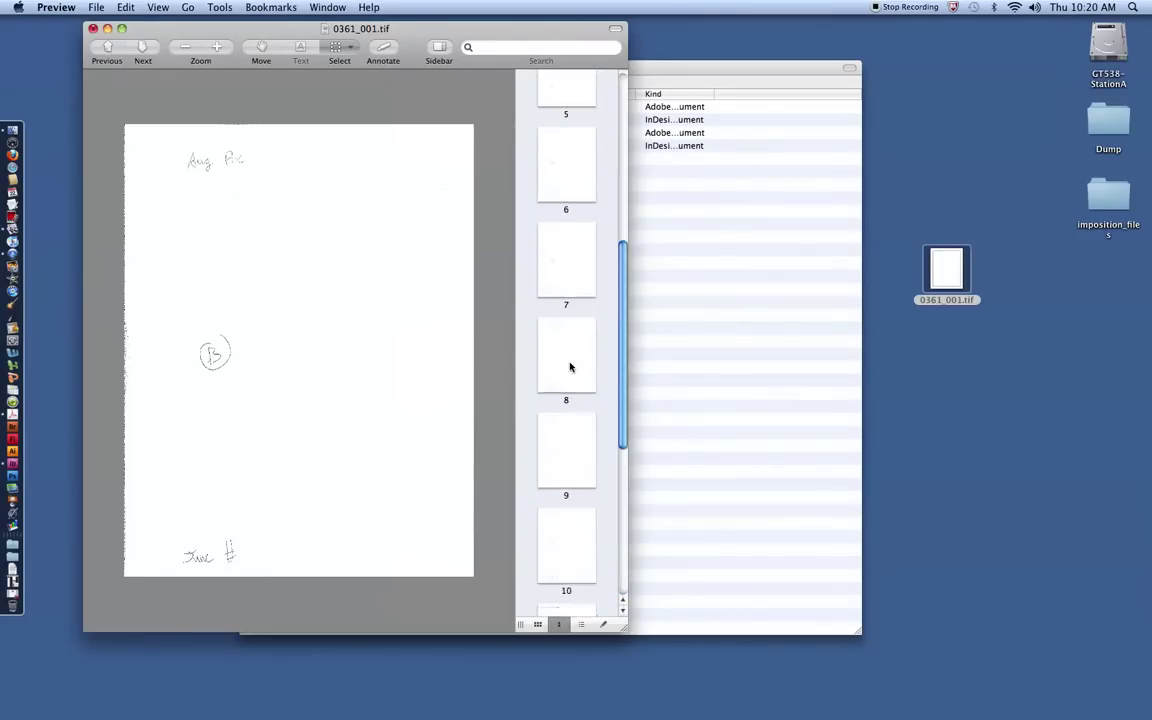
{"action": "left_click", "coordinate": [573, 241]}
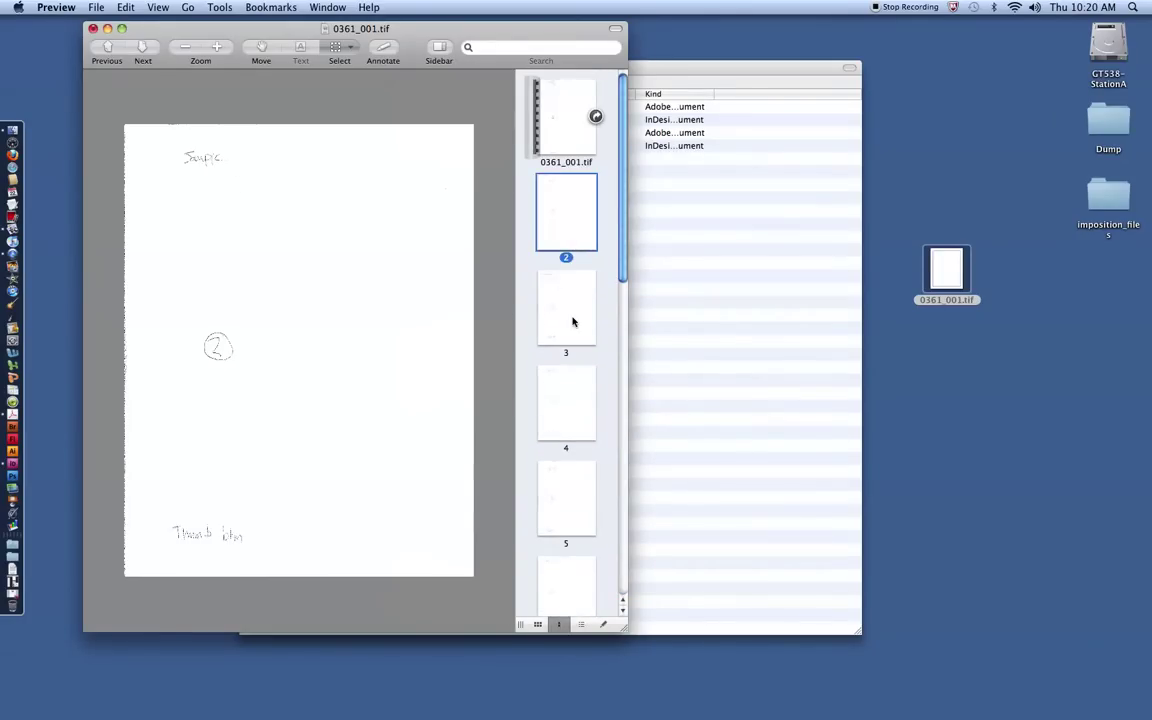
{"action": "left_click", "coordinate": [576, 320]}
{"action": "left_click", "coordinate": [577, 418]}
{"action": "left_click", "coordinate": [572, 292]}
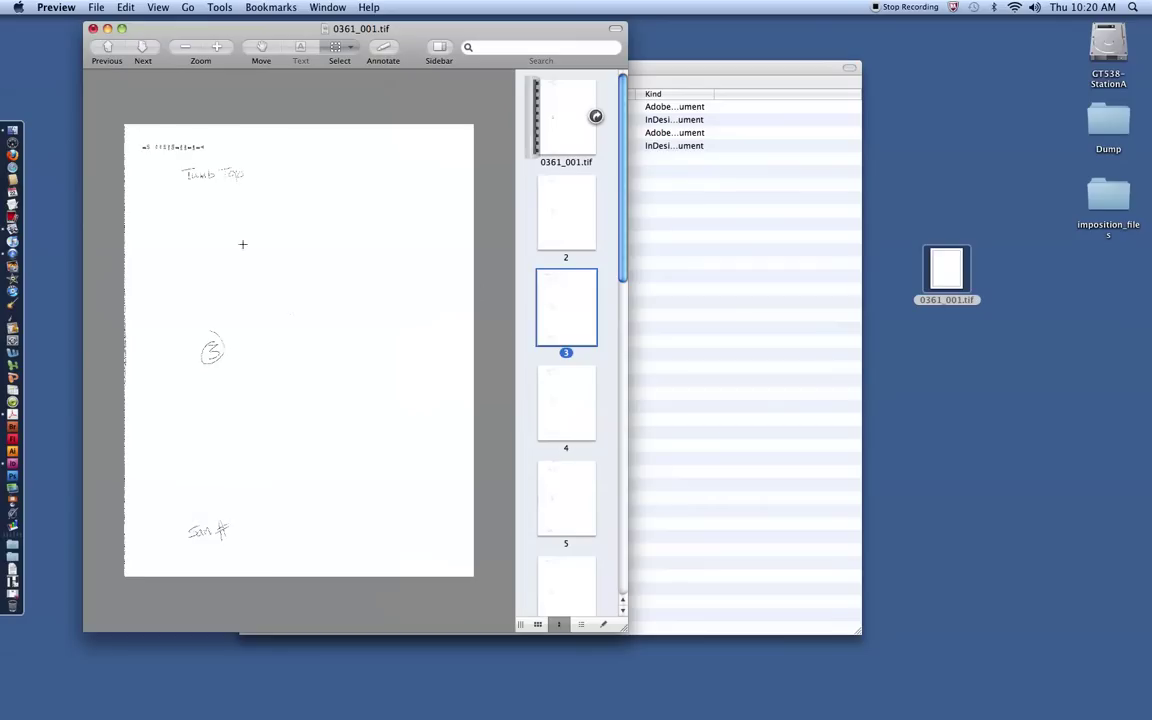
{"action": "left_click", "coordinate": [563, 408]}
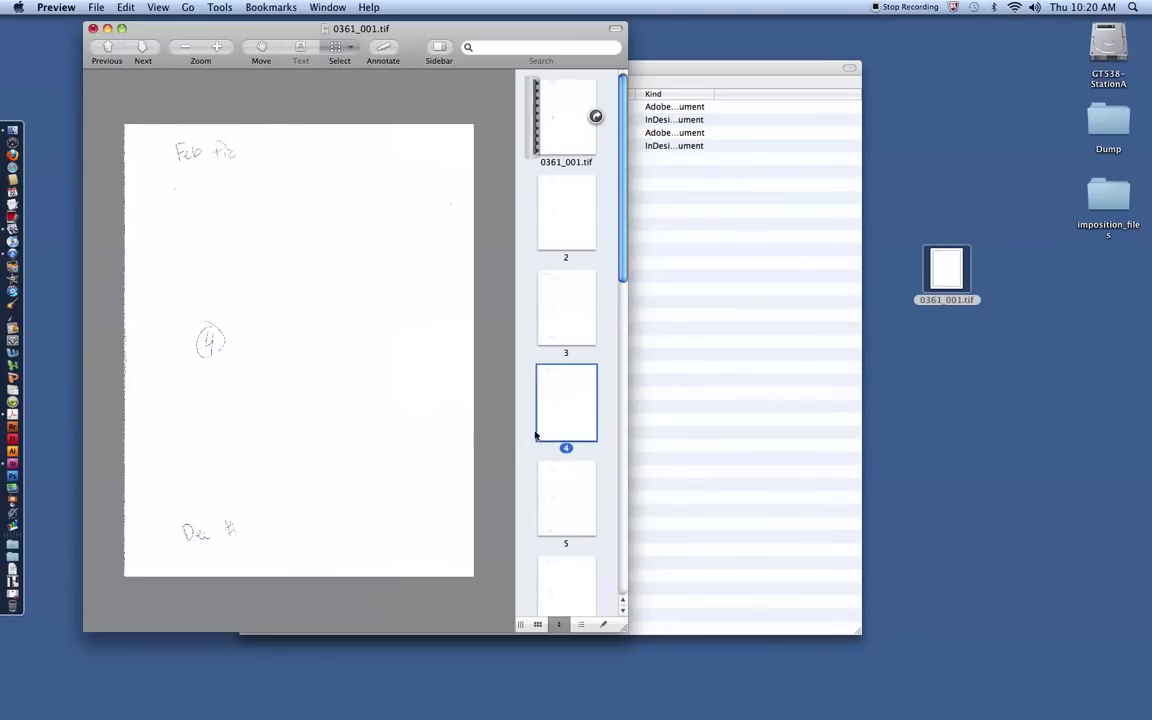
{"action": "left_click", "coordinate": [561, 237]}
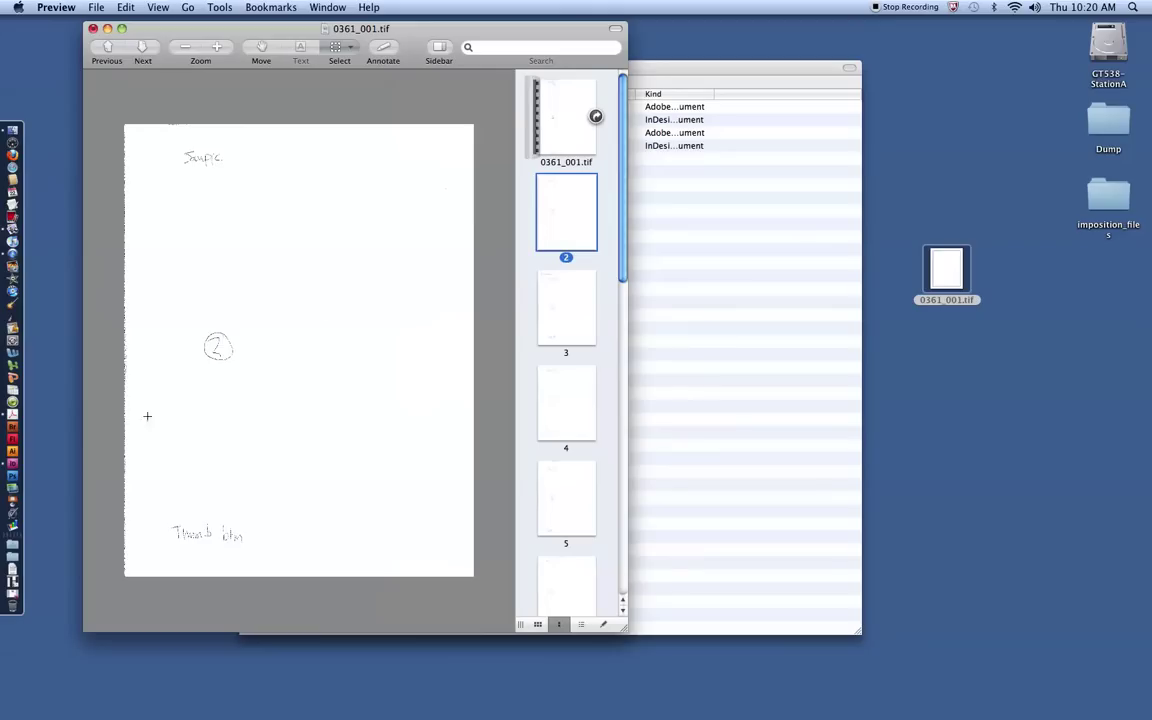
- Glance over the Untitled-1 layout, then minimize it and bring the Preview dummy forward
{"action": "left_click", "coordinate": [12, 466]}
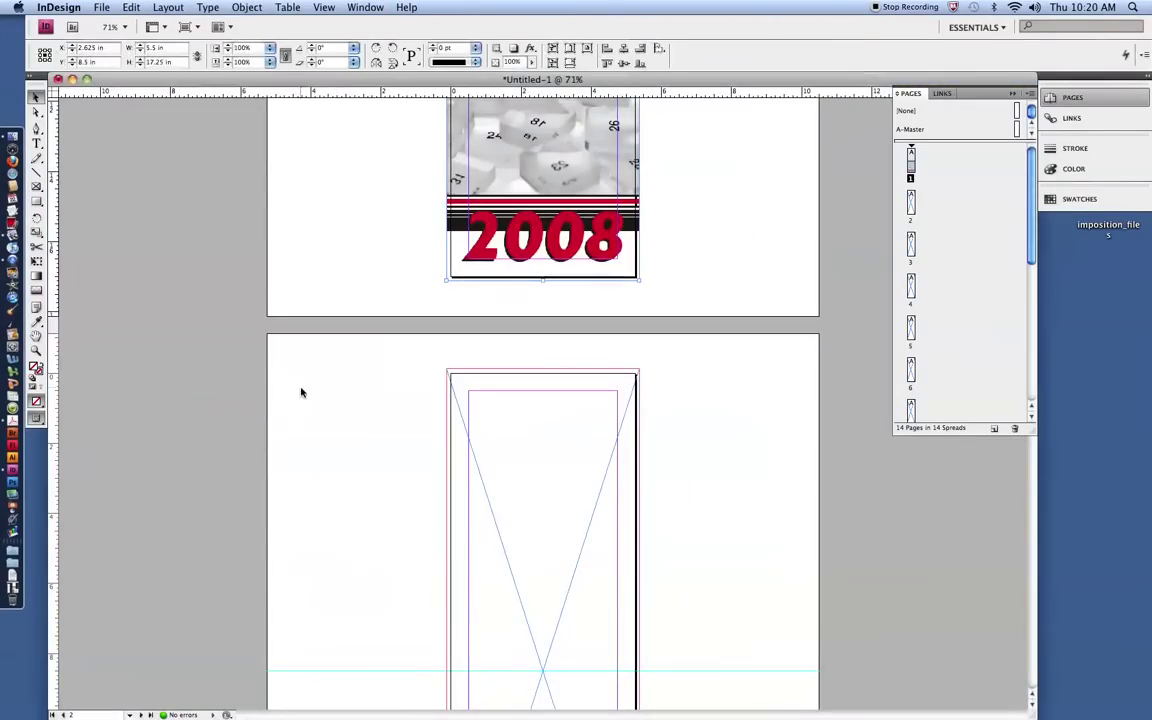
{"action": "scroll", "coordinate": [373, 391], "scroll_direction": "down", "scroll_amount": 4}
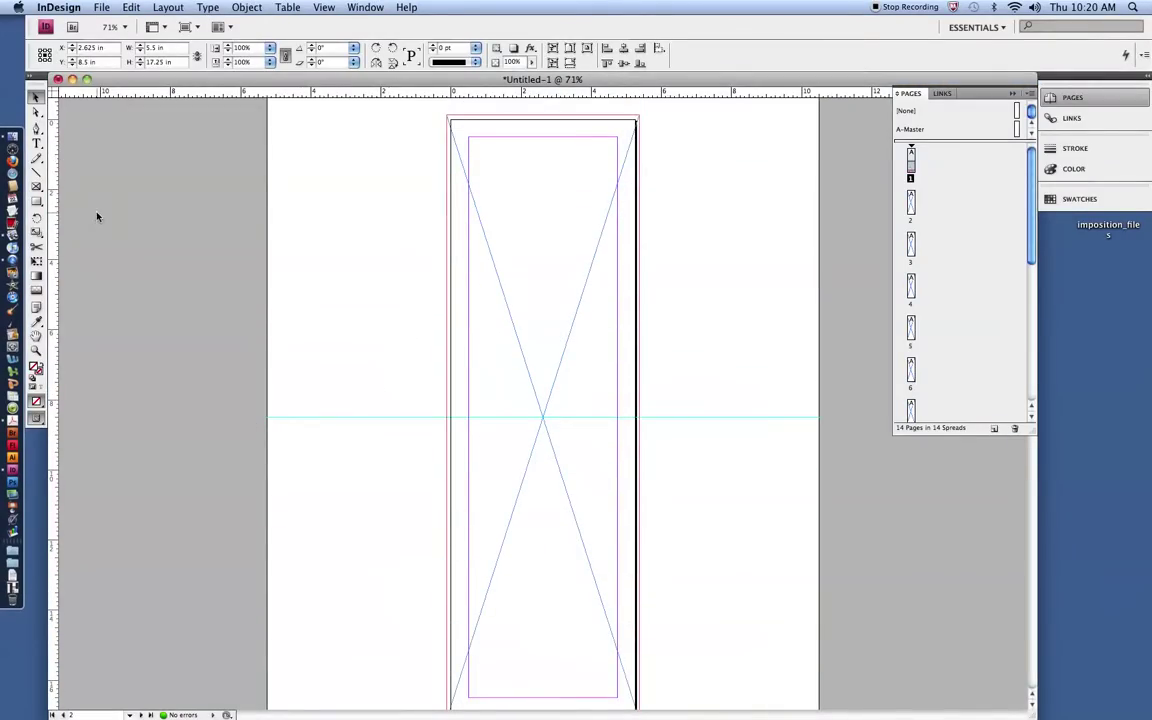
{"action": "left_click", "coordinate": [72, 79]}
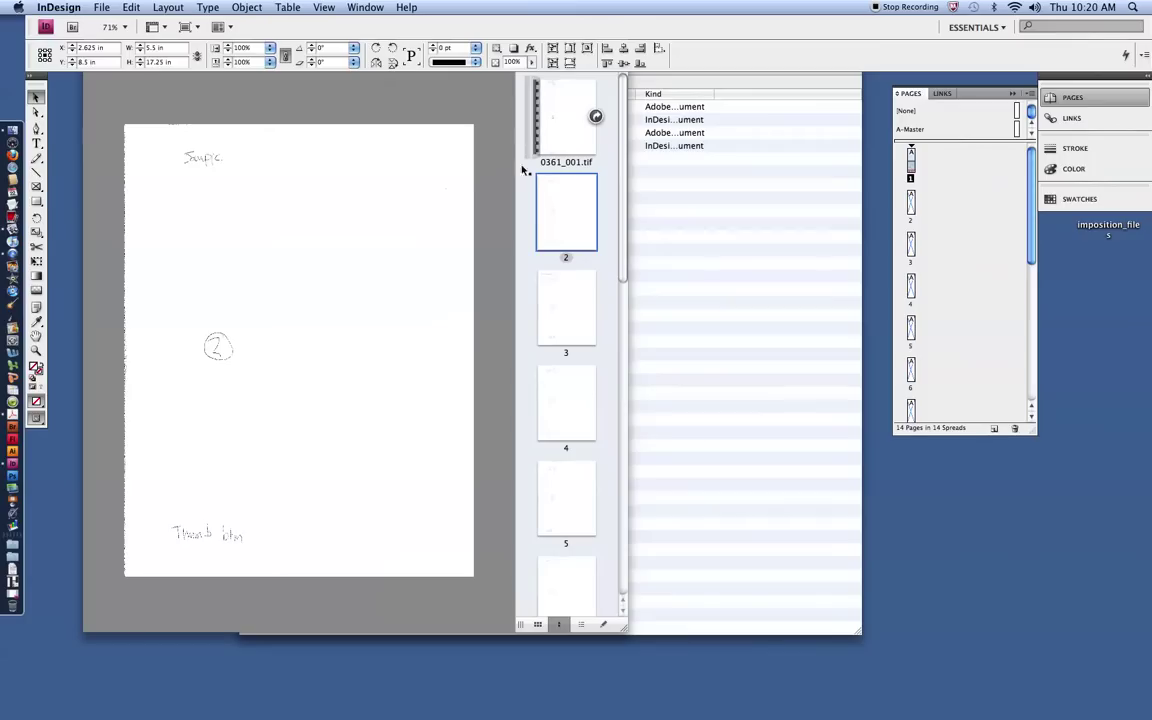
{"action": "left_click", "coordinate": [575, 205]}
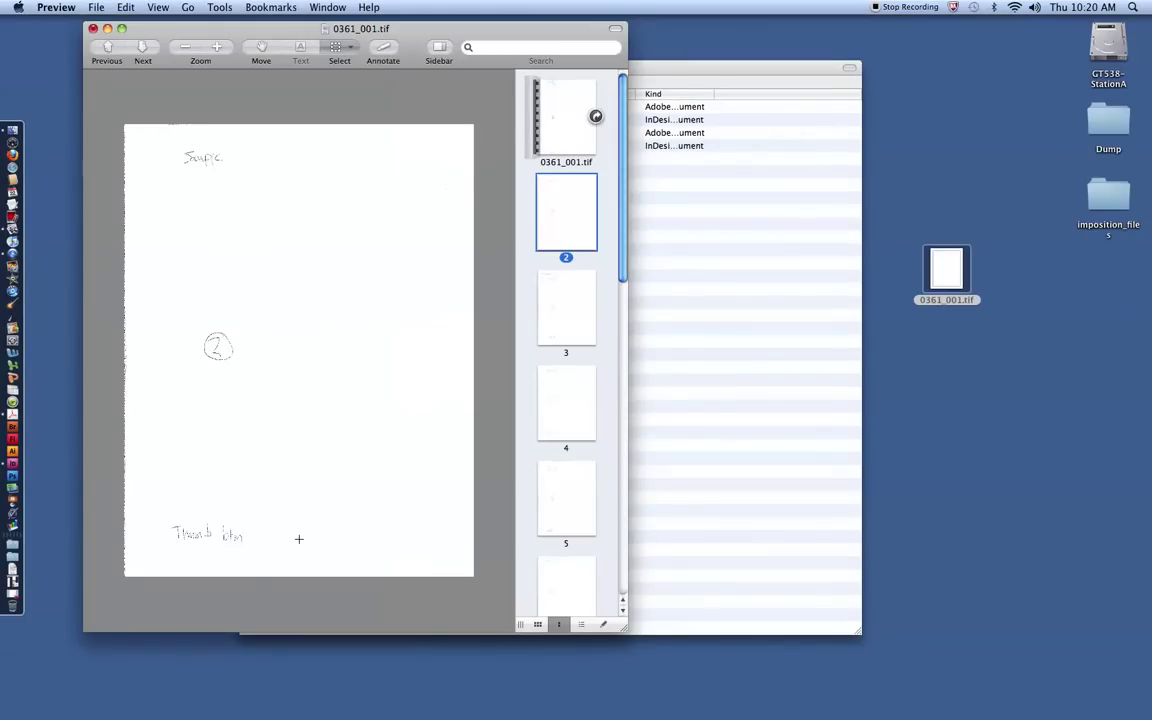
- Review 2008Cal1up_fullbleeds.pdf in Acrobat, close it, and return to the InDesign layout
{"action": "left_click", "coordinate": [12, 415]}
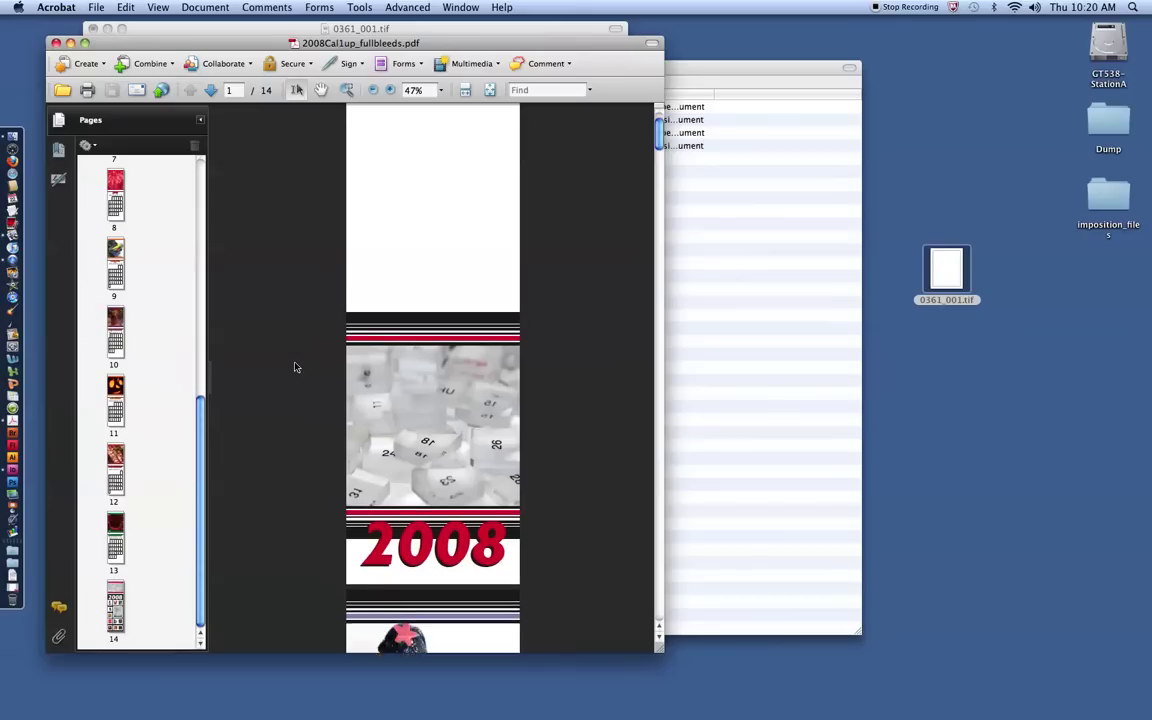
{"action": "scroll", "coordinate": [305, 325], "scroll_direction": "up", "scroll_amount": 1}
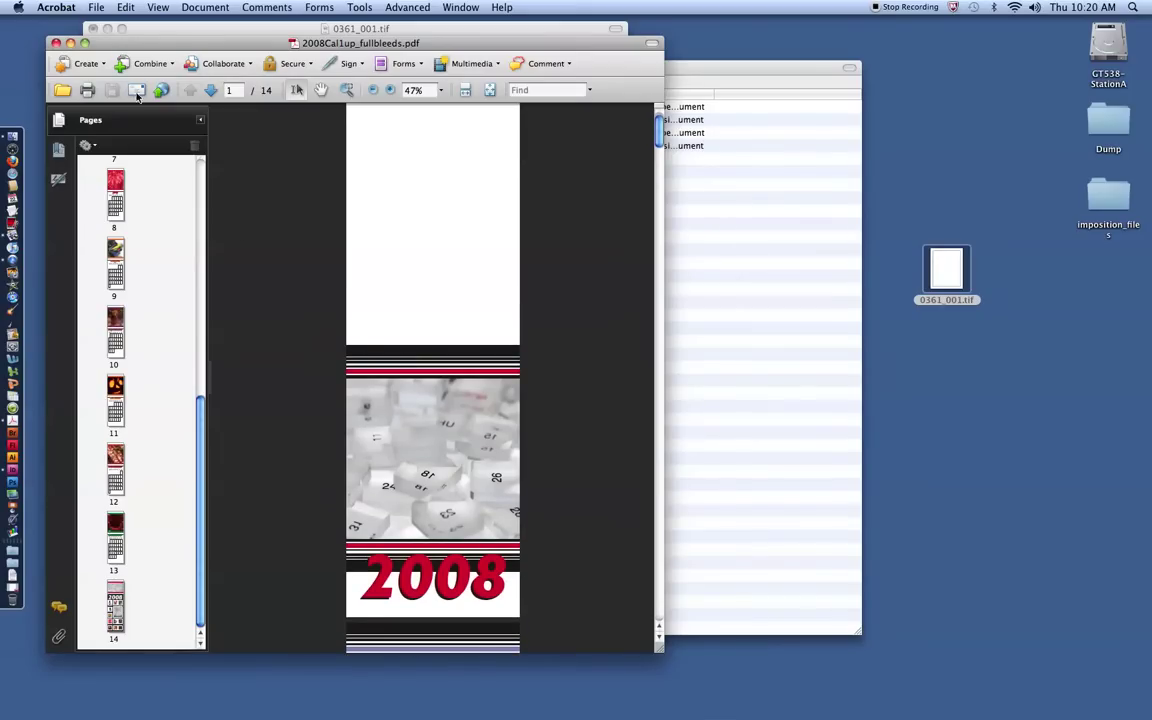
{"action": "left_click", "coordinate": [57, 43]}
{"action": "left_click", "coordinate": [12, 465]}
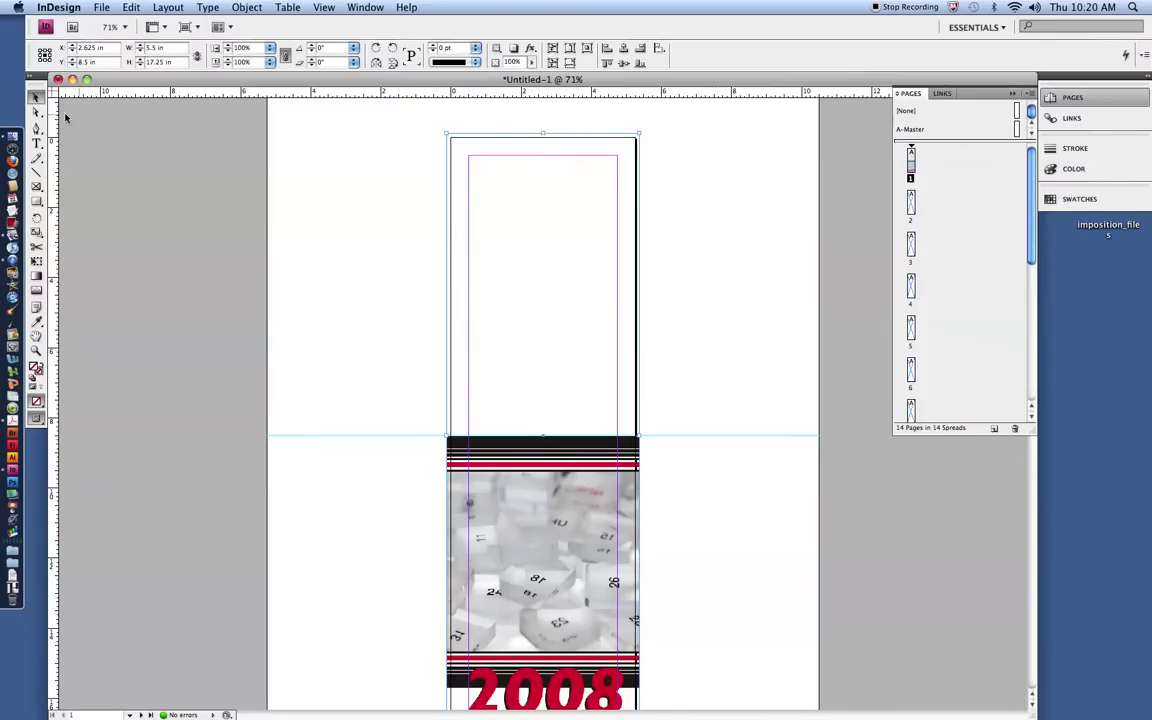
- Place page 2 of 2008Cal1up_fullbleeds.pdf (January) into layout page 2's frame, Crop to: Crop
{"action": "double_click", "coordinate": [910, 205]}
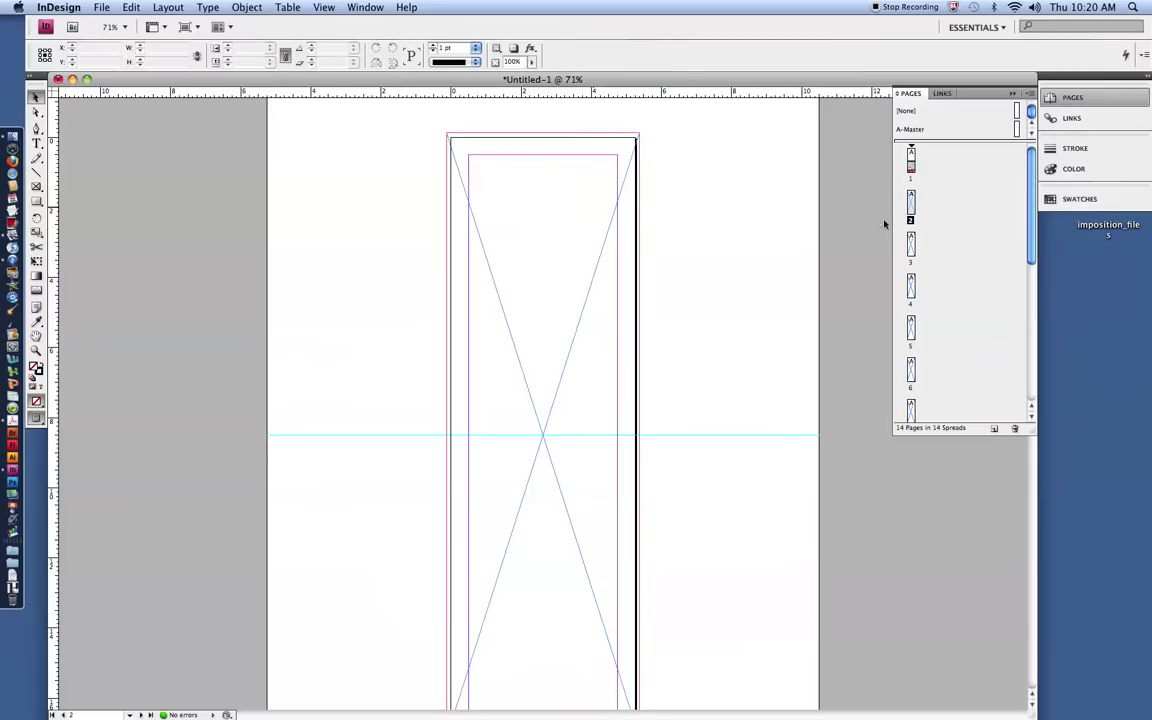
{"action": "key", "text": "super+d"}
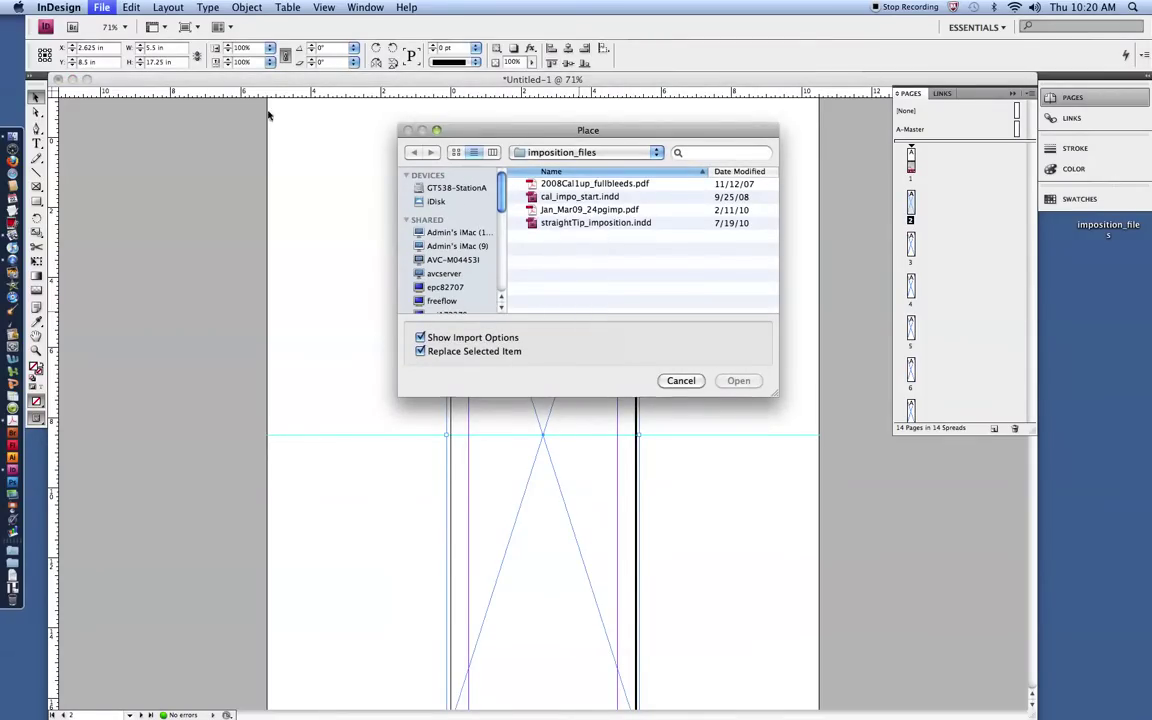
{"action": "left_click", "coordinate": [569, 186]}
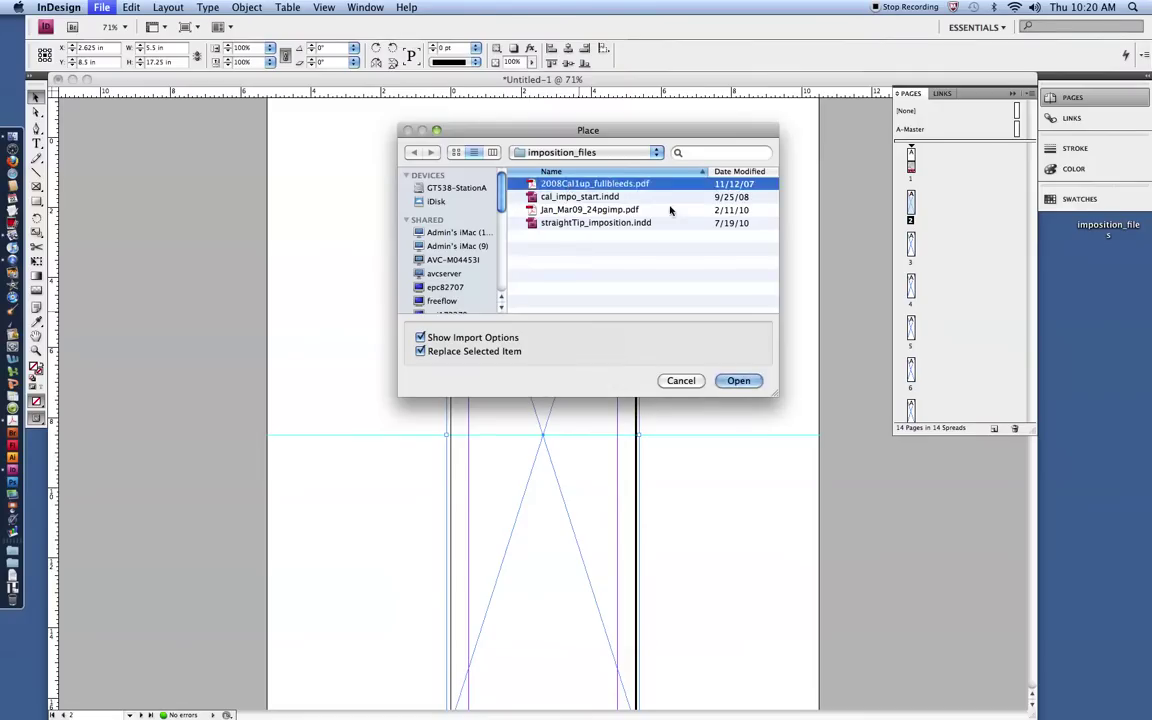
{"action": "left_click", "coordinate": [740, 380]}
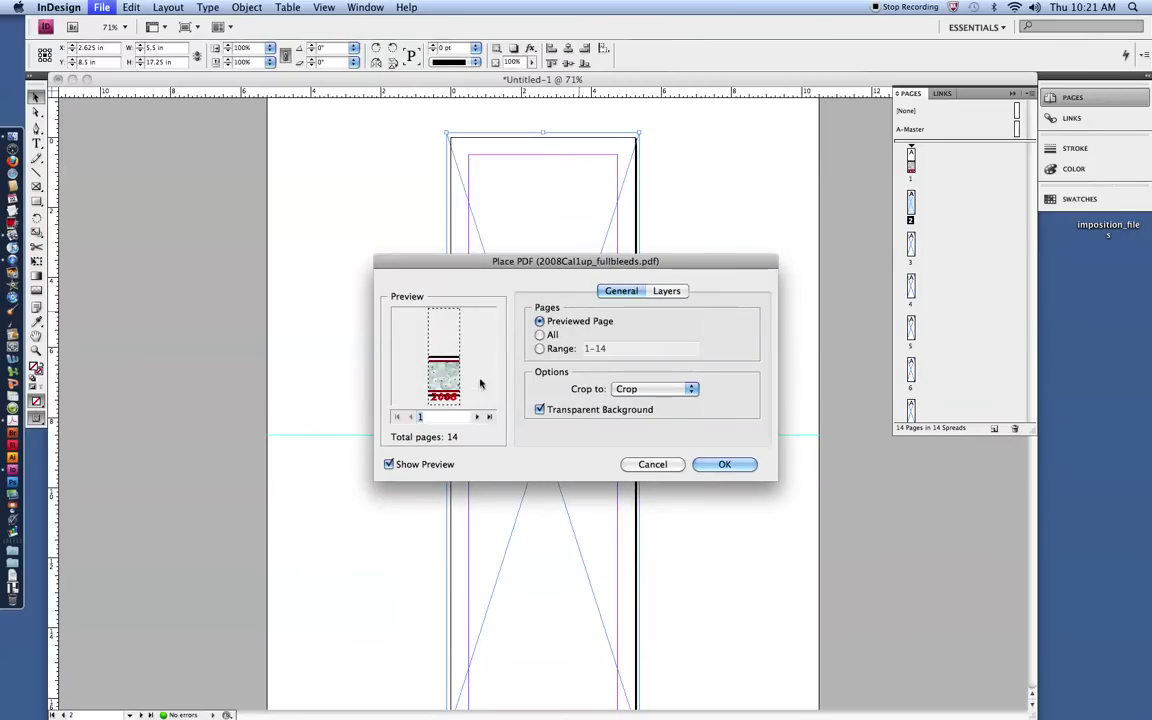
{"action": "left_click", "coordinate": [477, 415]}
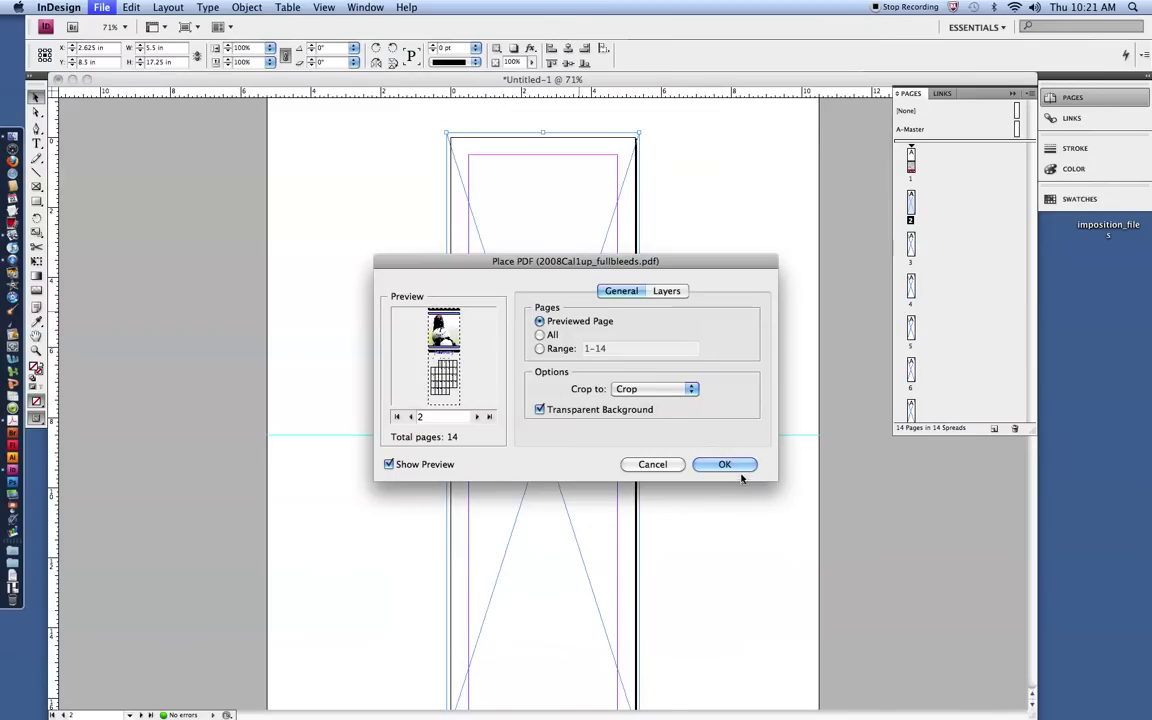
{"action": "left_click", "coordinate": [666, 390]}
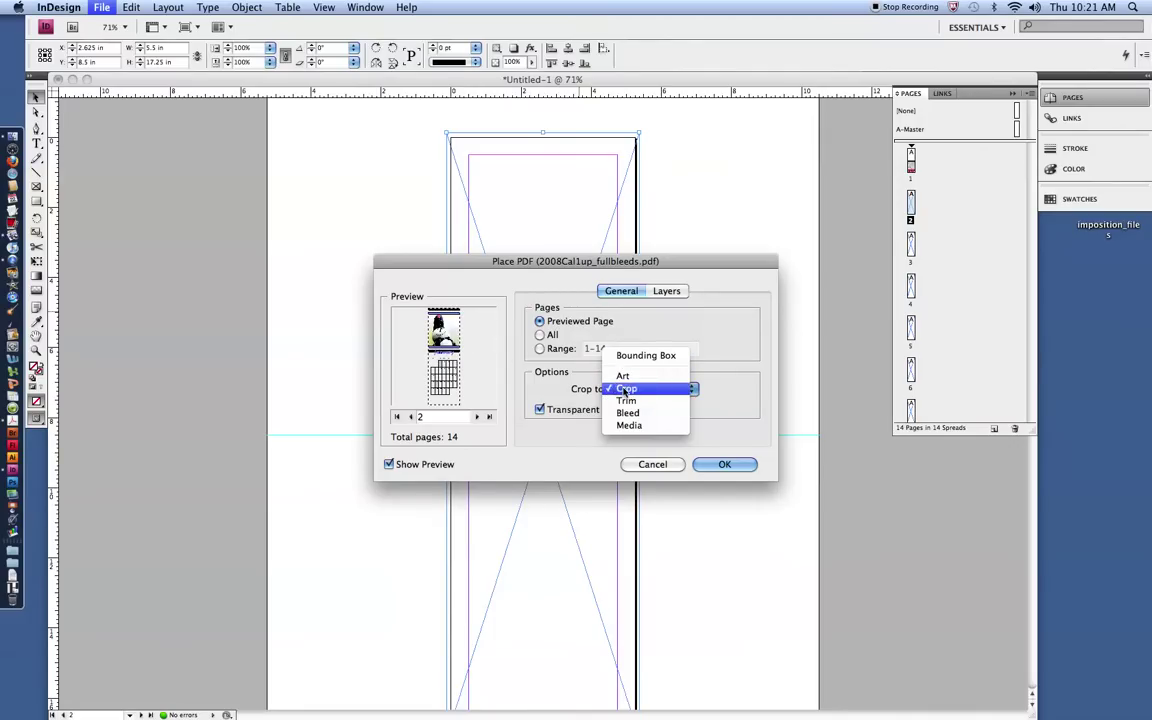
{"action": "left_click", "coordinate": [625, 389]}
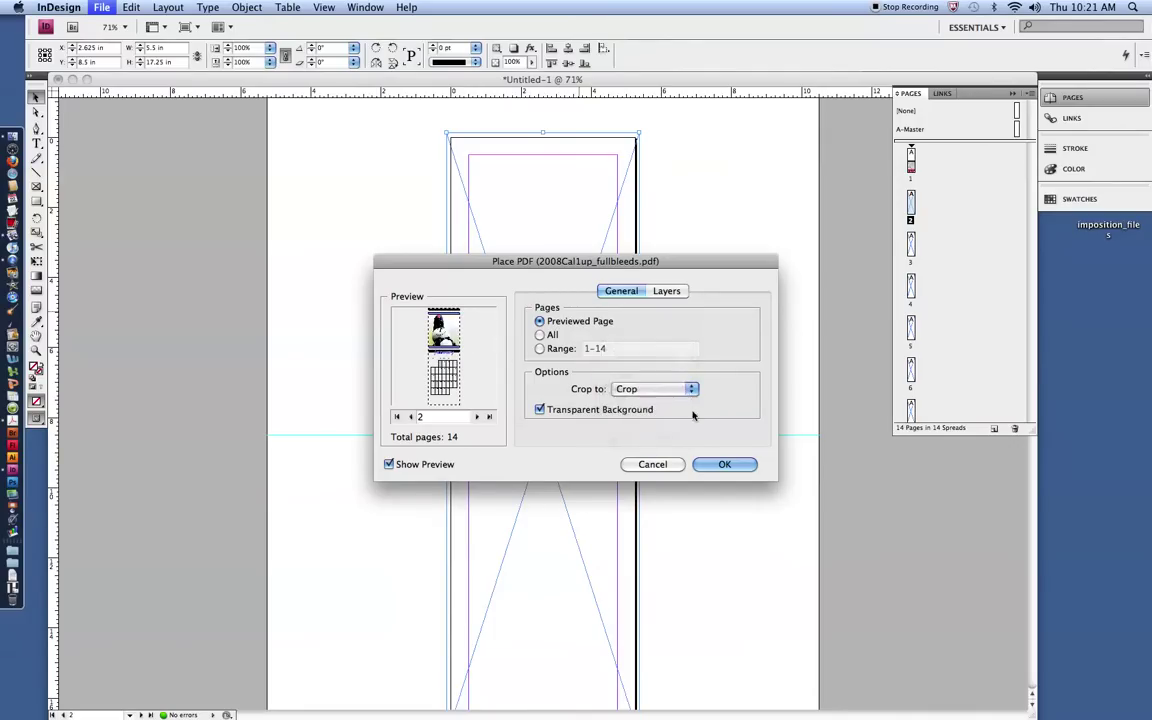
{"action": "left_click", "coordinate": [734, 469]}
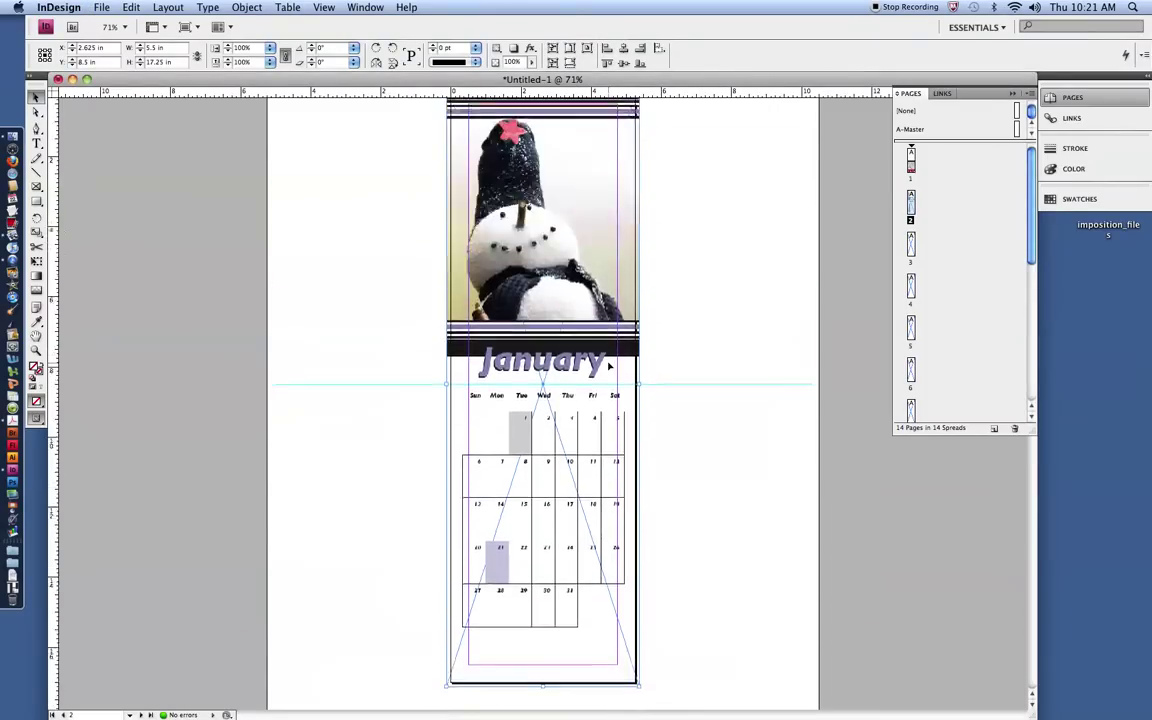
{"action": "scroll", "coordinate": [608, 367], "scroll_direction": "down", "scroll_amount": 2}
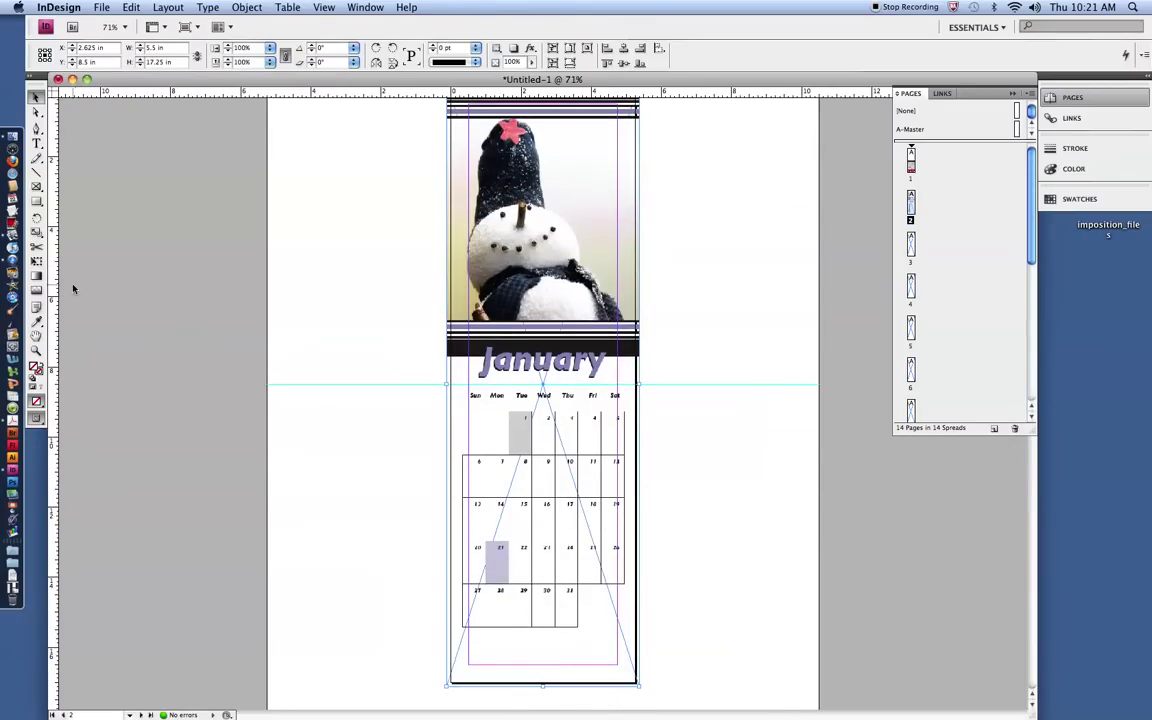
- Show page 3 of the 0361_001.tif dummy in Preview
{"action": "left_click", "coordinate": [12, 234]}
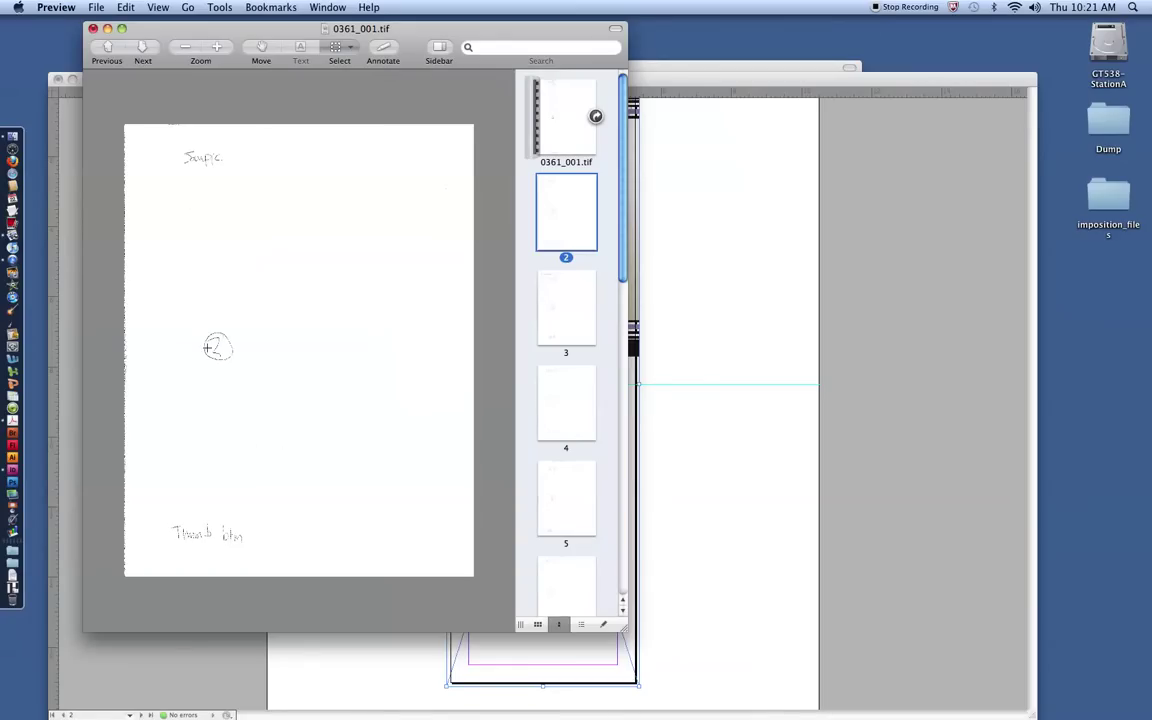
{"action": "left_click", "coordinate": [562, 312]}
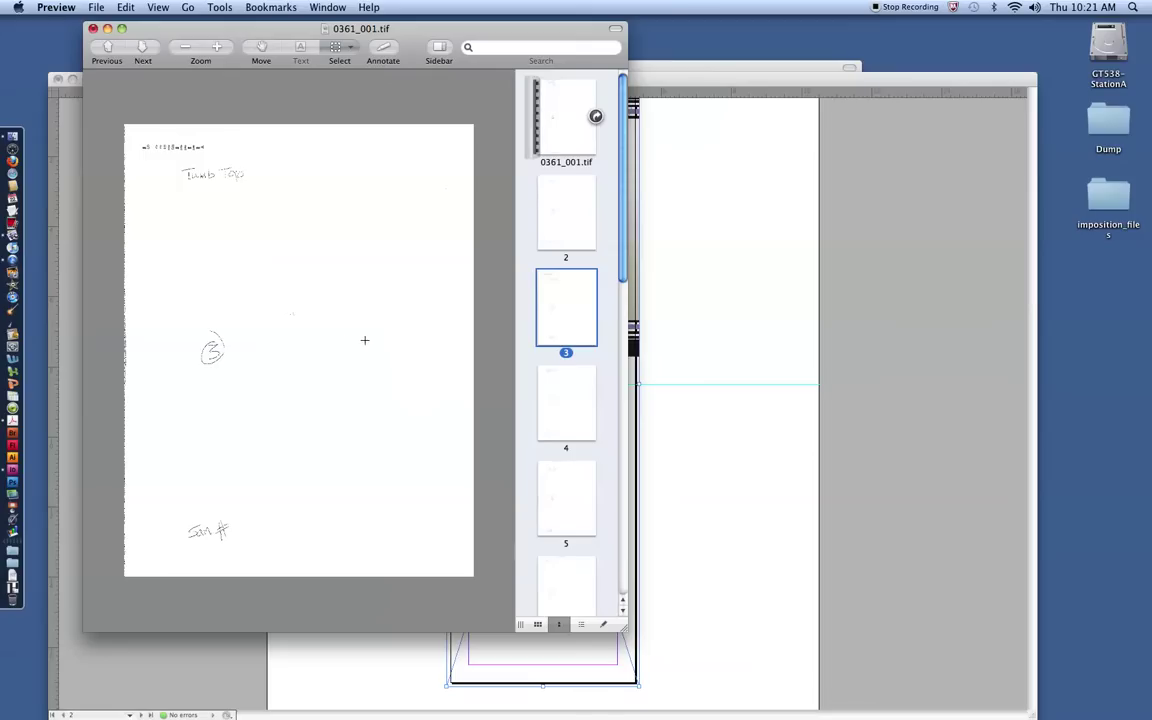
- Drag the January frame's bottom edge up to the guide, making it 8.625 in tall
{"action": "left_click", "coordinate": [588, 207]}
{"action": "left_click", "coordinate": [679, 108]}
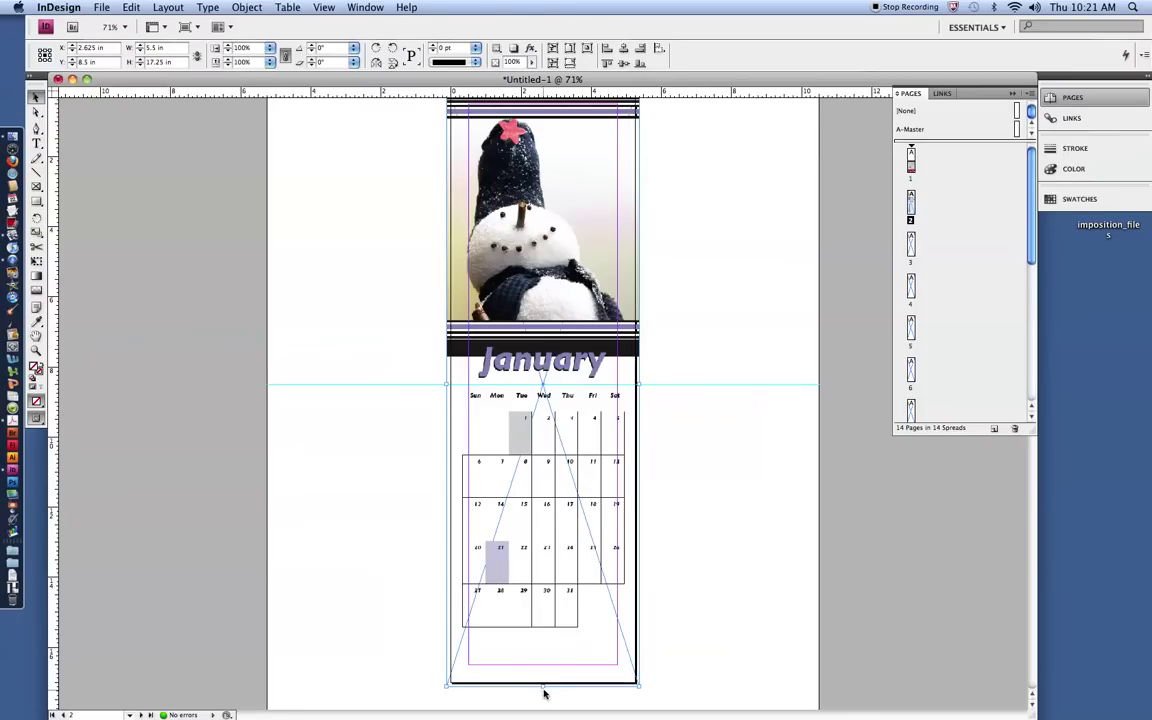
{"action": "left_click_drag", "start_coordinate": [542, 687], "coordinate": [550, 386]}
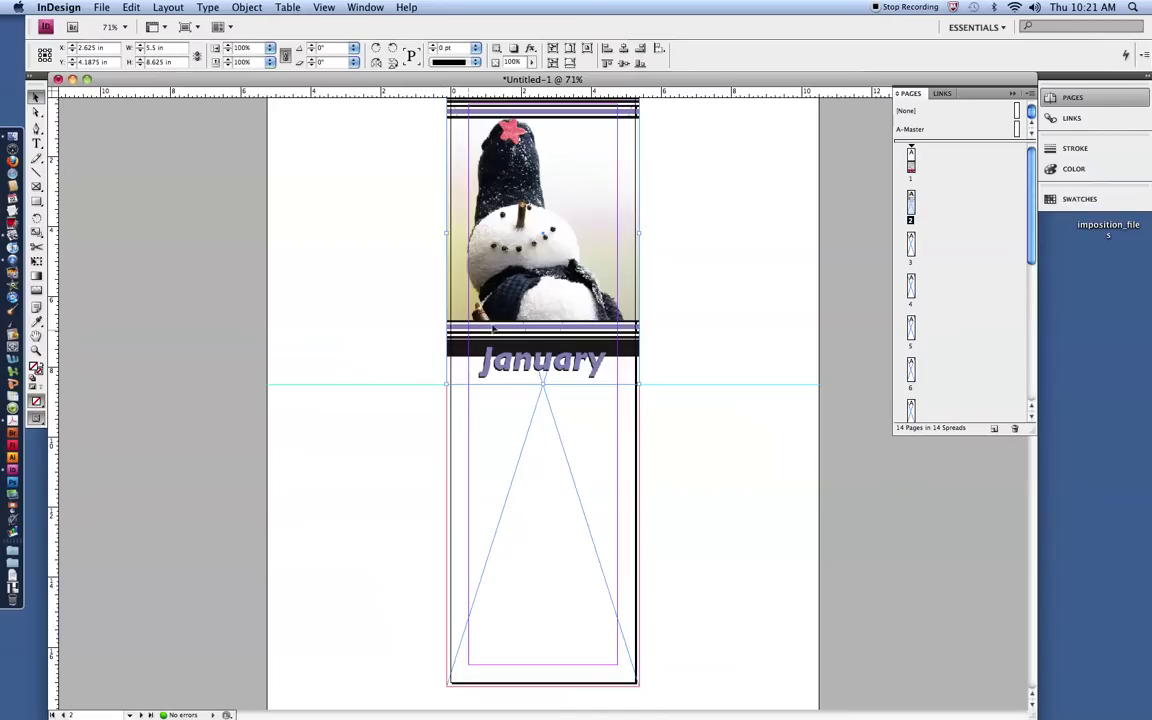
{"action": "left_click", "coordinate": [549, 447]}
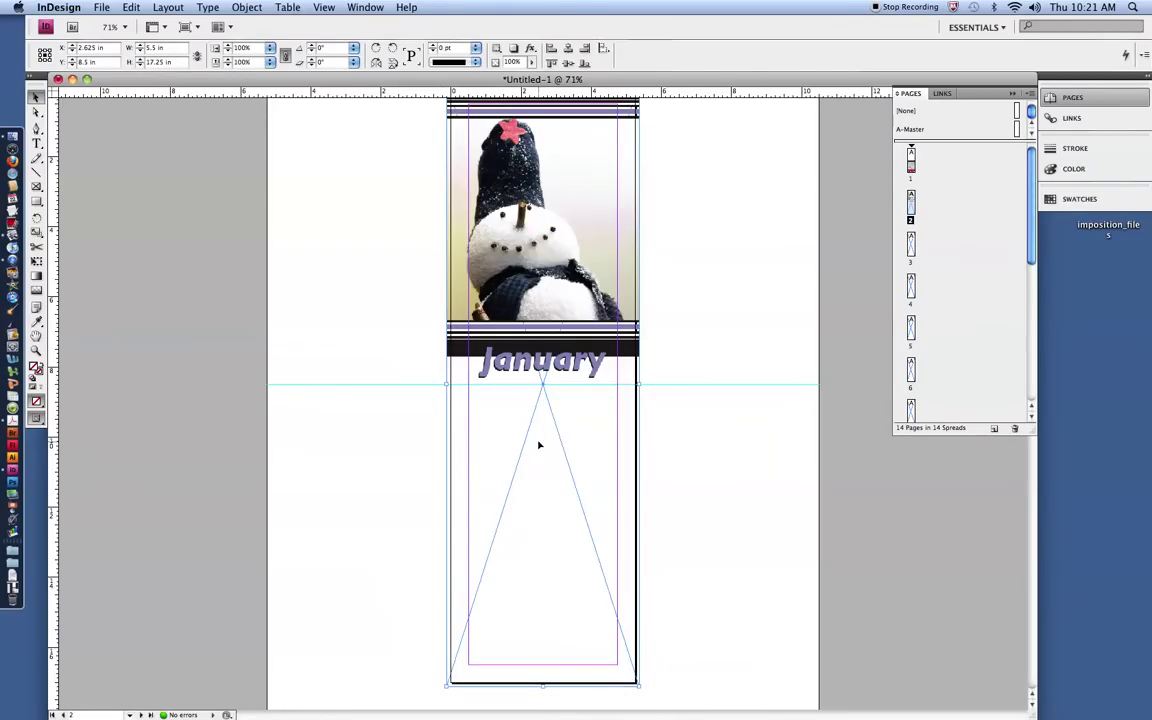
- Place page 14 of 2008Cal1up_fullbleeds.pdf, the photo grid, into the lower frame on page 2
{"action": "left_click", "coordinate": [100, 7]}
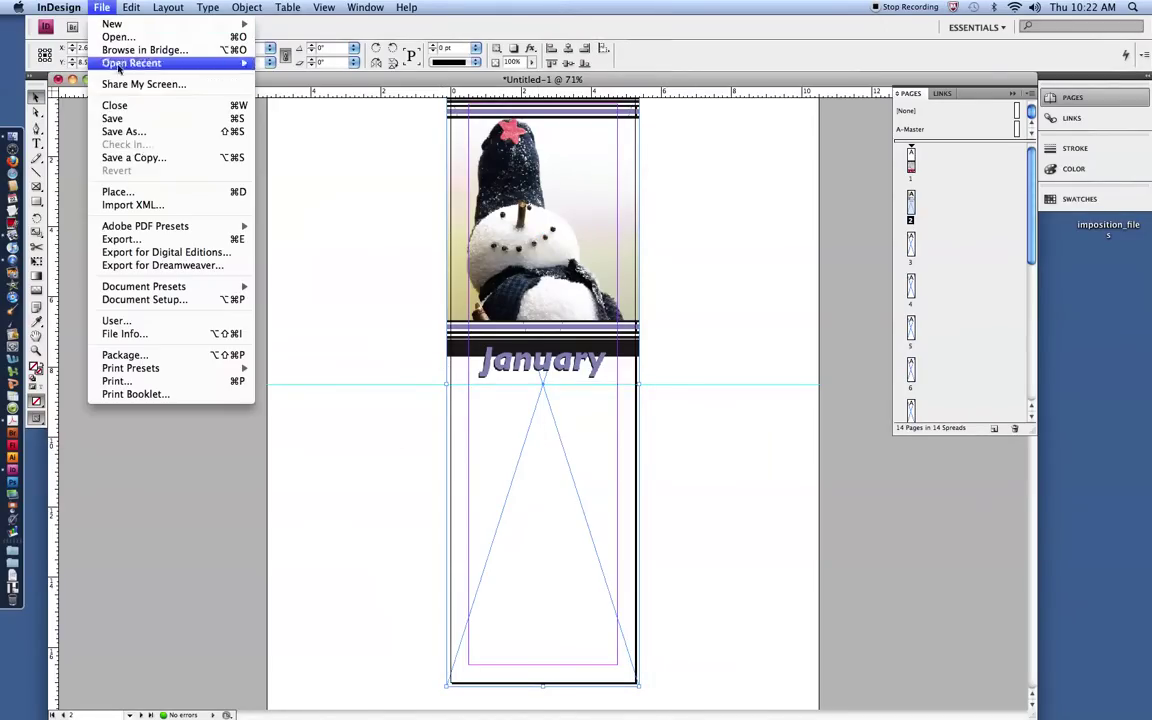
{"action": "left_click", "coordinate": [140, 192]}
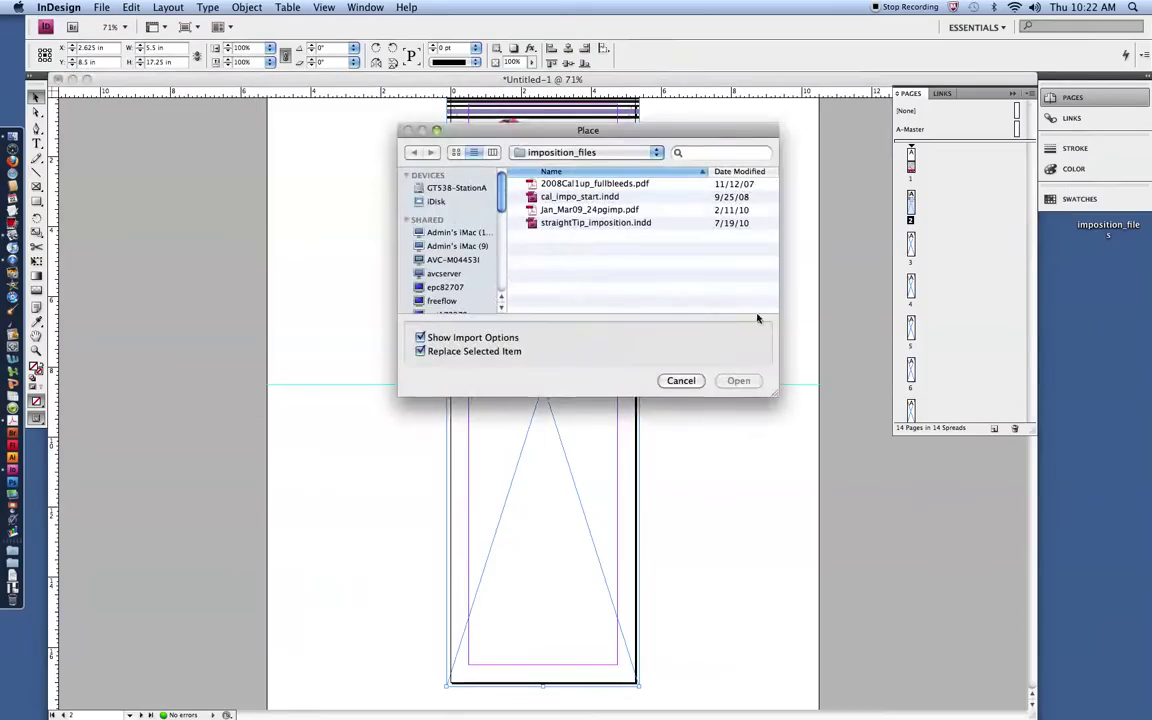
{"action": "left_click", "coordinate": [12, 220]}
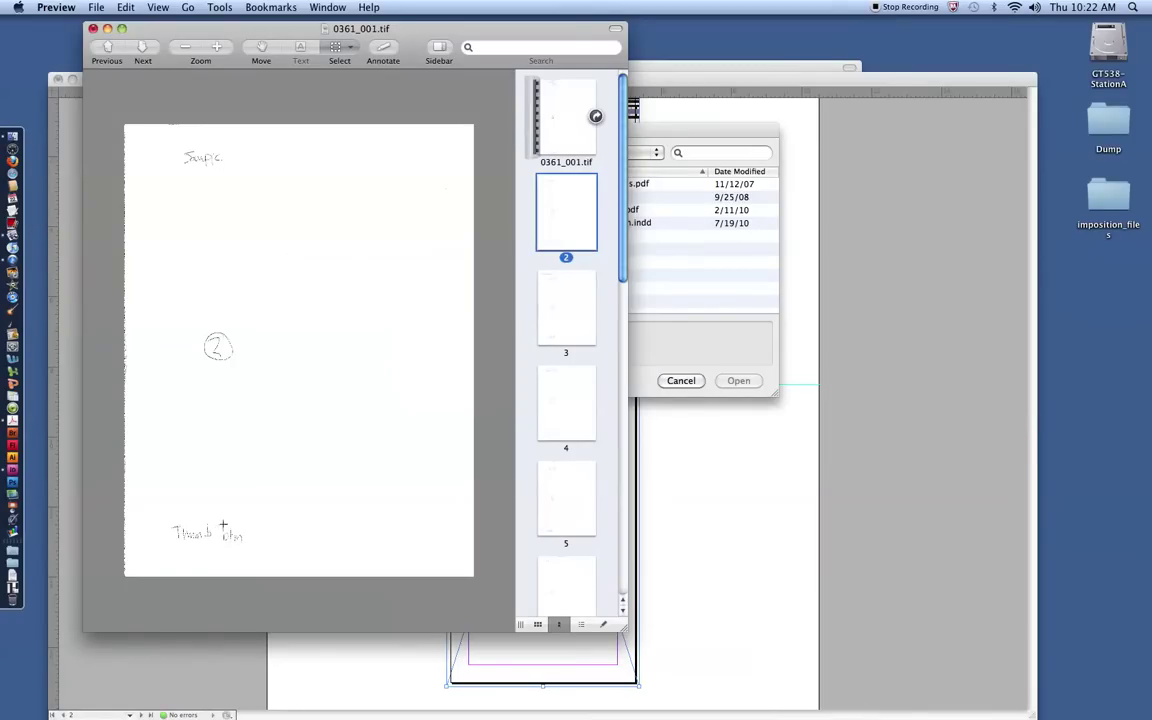
{"action": "left_click", "coordinate": [673, 138]}
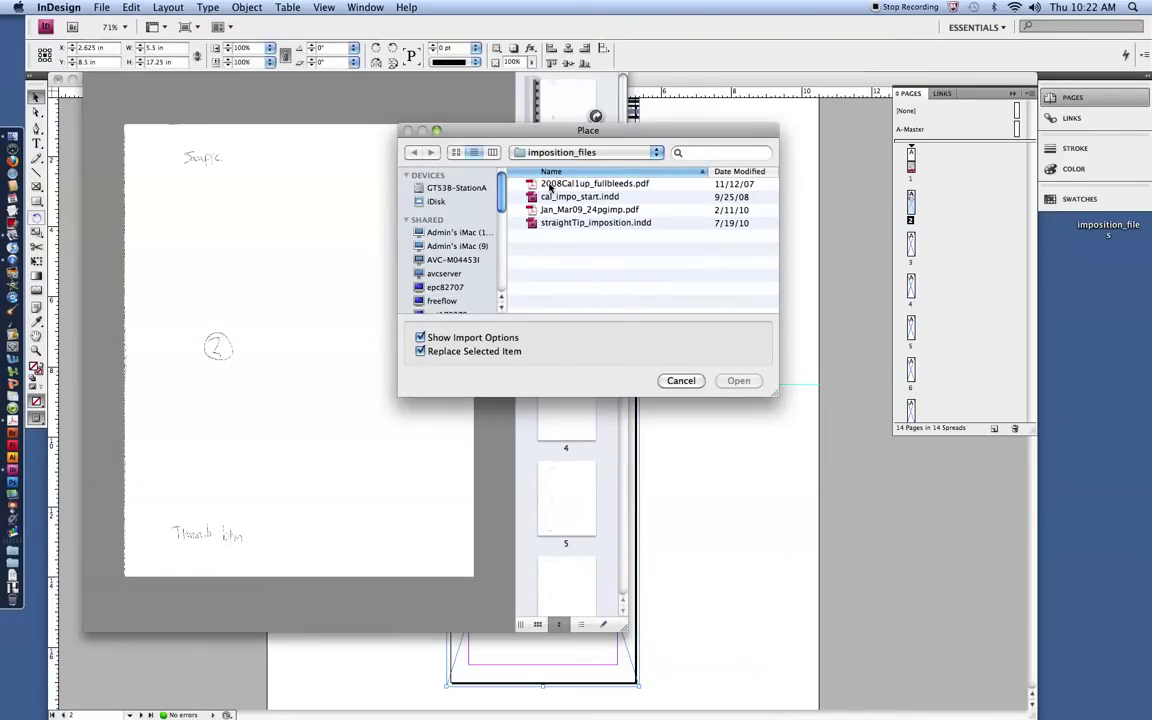
{"action": "left_click", "coordinate": [600, 184]}
{"action": "left_click", "coordinate": [739, 381]}
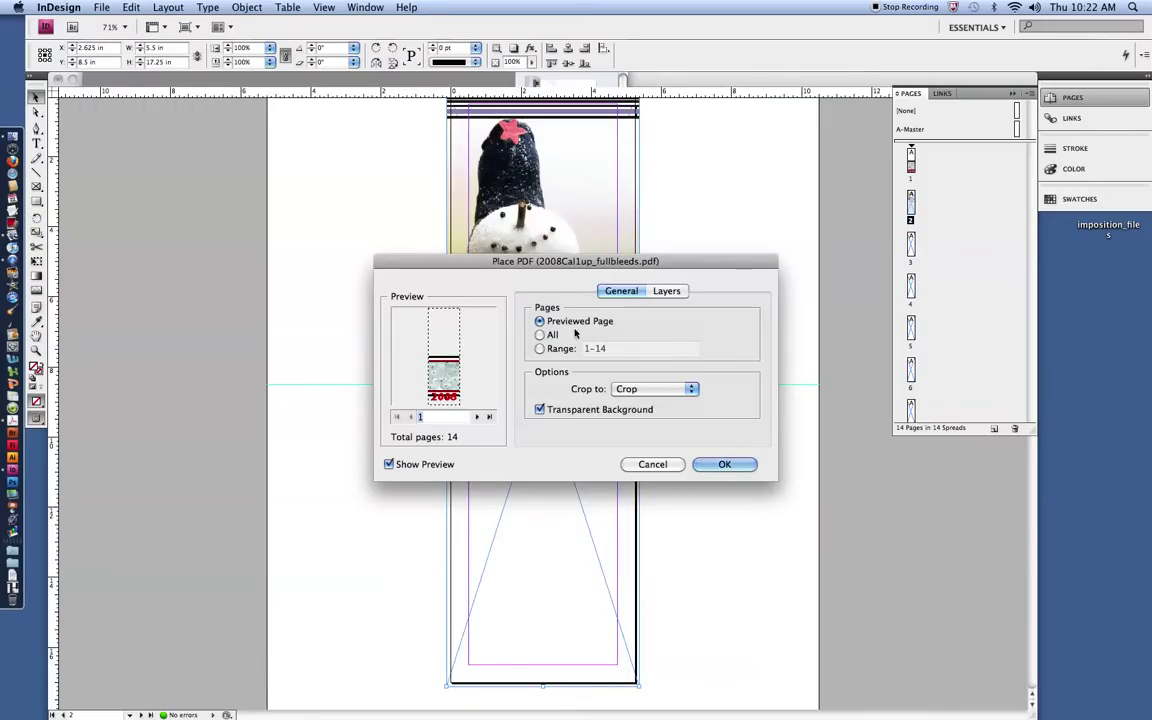
{"action": "left_click", "coordinate": [490, 419]}
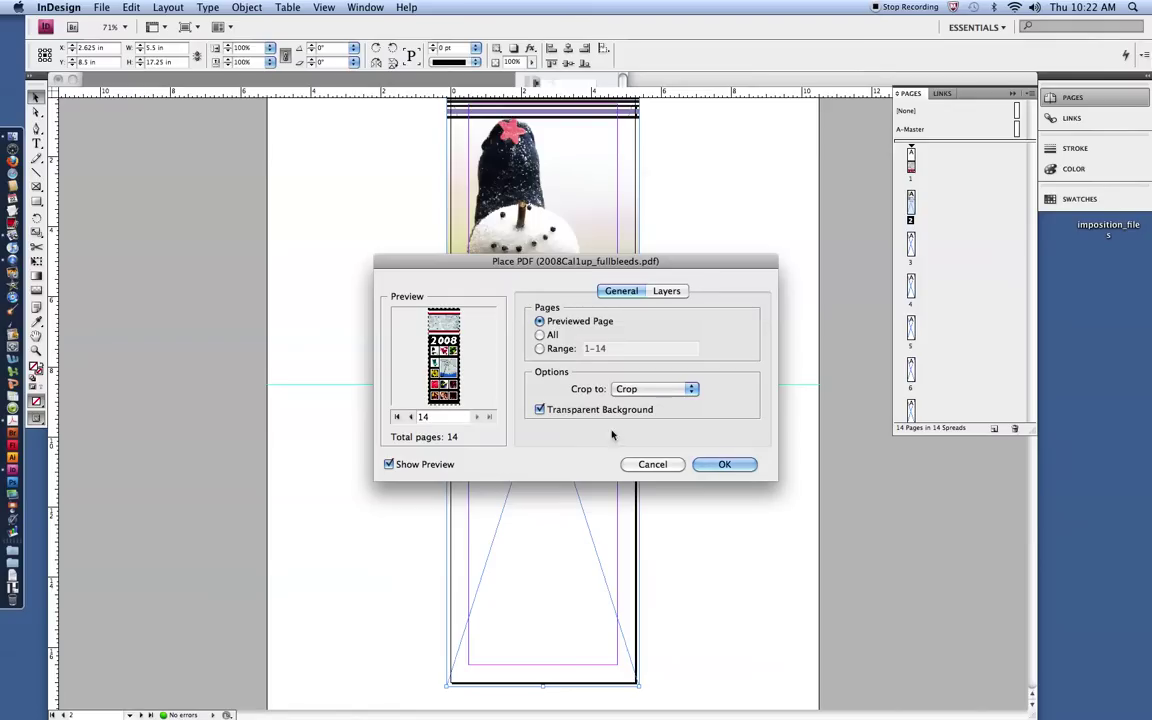
{"action": "left_click", "coordinate": [725, 465]}
{"action": "left_click", "coordinate": [718, 464]}
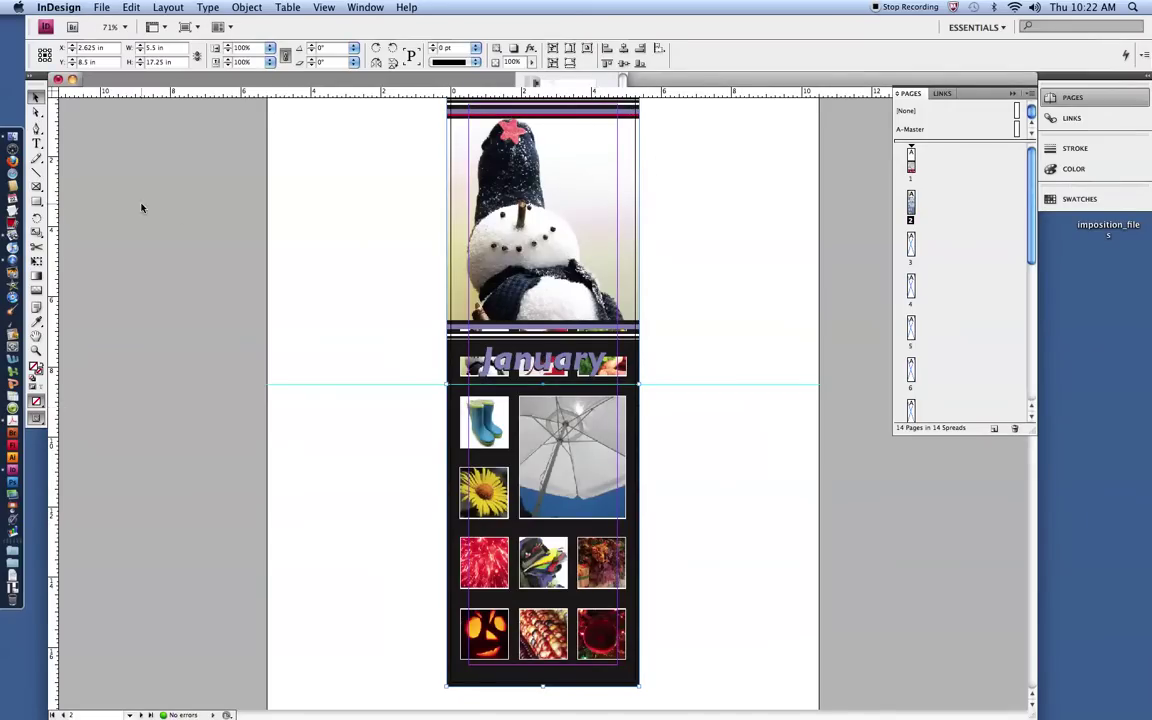
- Drag the photo-grid frame's top edge down to the cyan guide, leaving it 8.625 in high
{"action": "scroll", "coordinate": [345, 185], "scroll_direction": "up", "scroll_amount": 4}
{"action": "scroll", "coordinate": [400, 250], "scroll_direction": "down", "scroll_amount": 6}
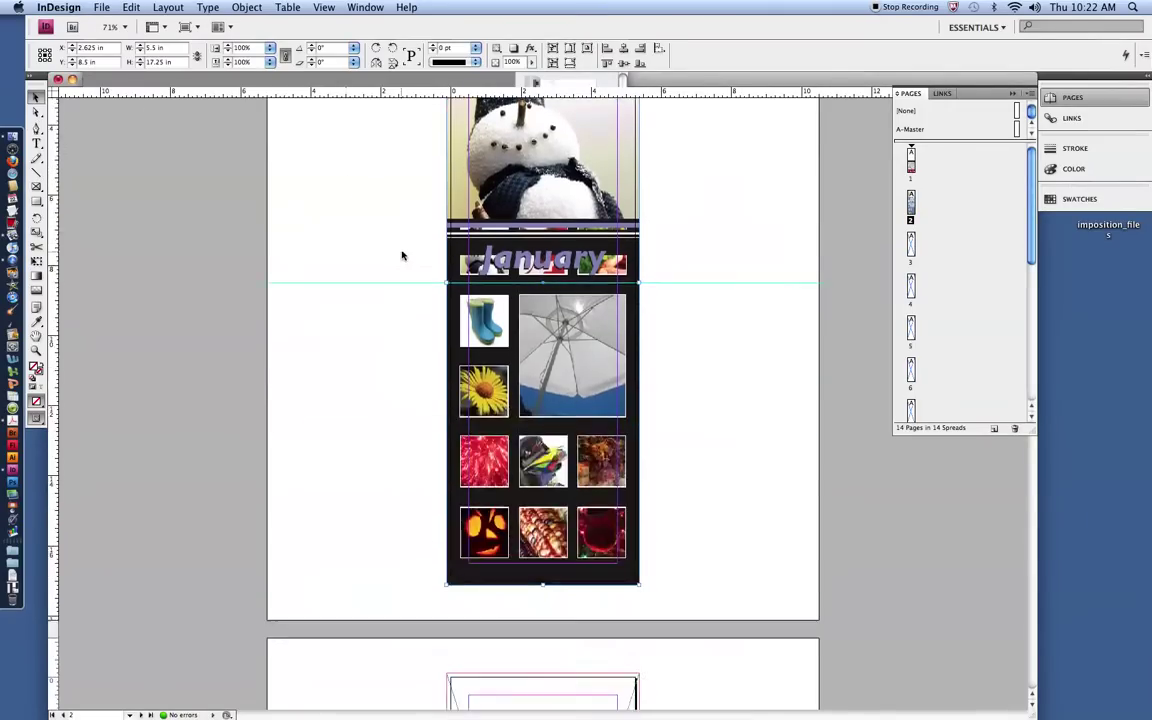
{"action": "scroll", "coordinate": [405, 253], "scroll_direction": "up", "scroll_amount": 4}
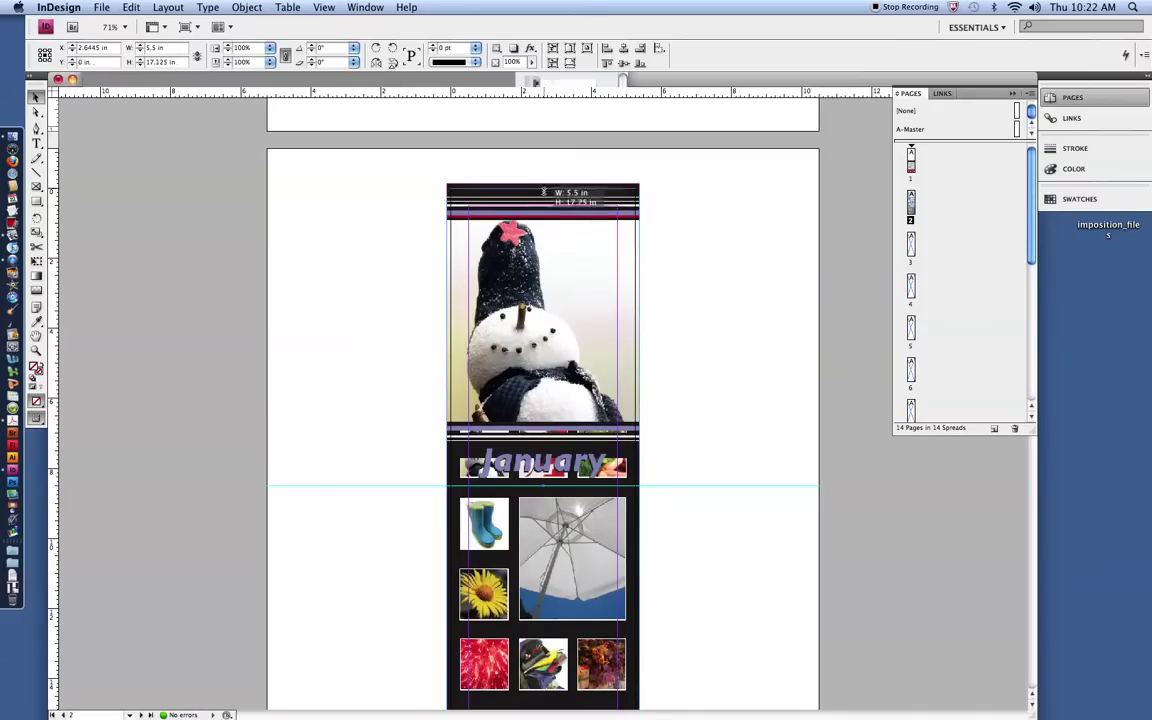
{"action": "left_click_drag", "start_coordinate": [543, 191], "coordinate": [544, 486]}
{"action": "scroll", "coordinate": [522, 400], "scroll_direction": "down", "scroll_amount": 5}
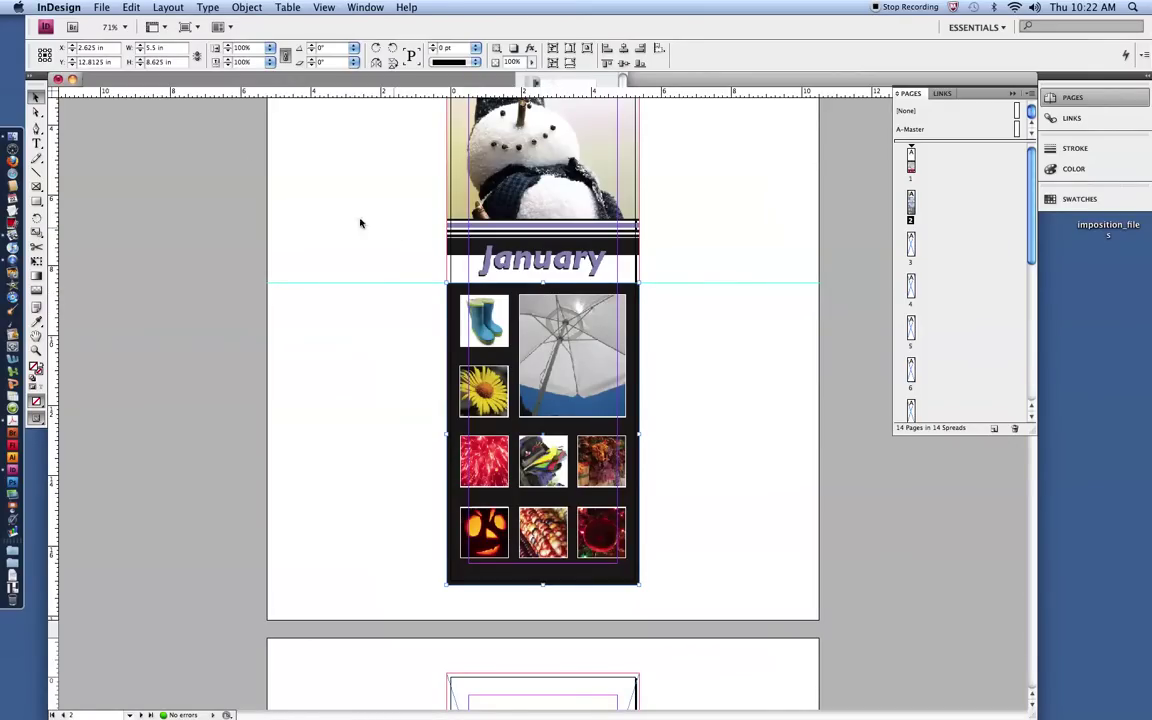
- Check page 3 of the handwritten dummy, then select the empty frame on layout page 3
{"action": "left_click", "coordinate": [11, 214]}
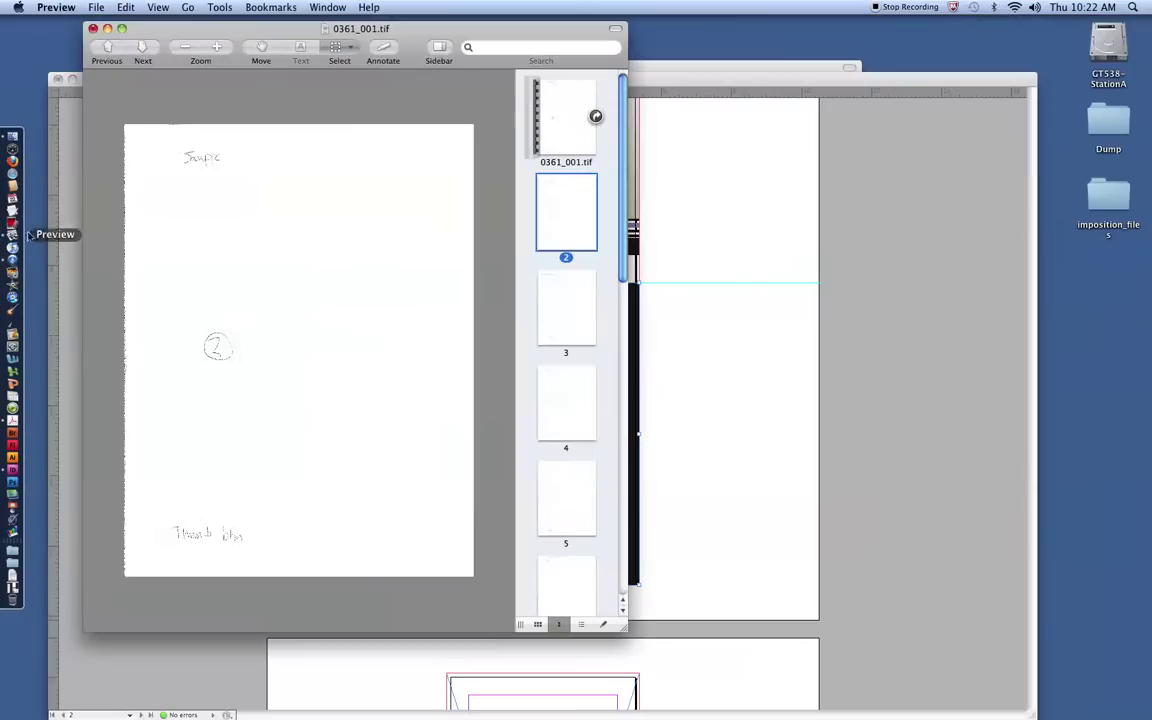
{"action": "left_click", "coordinate": [563, 314]}
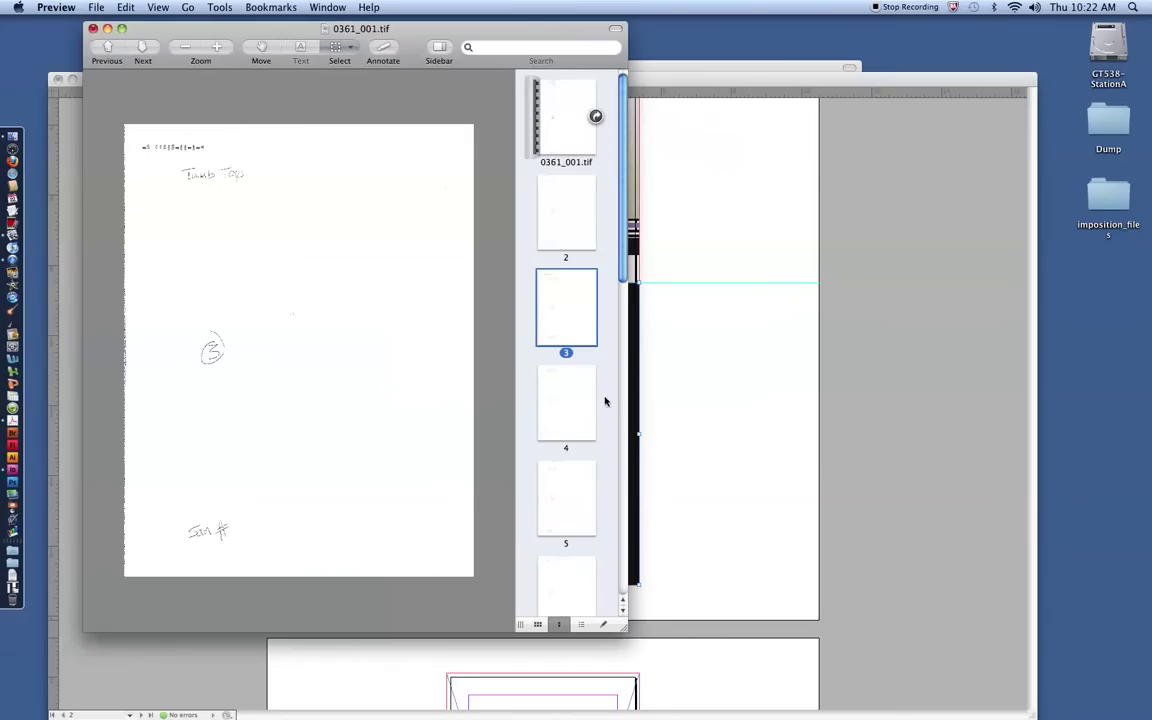
{"action": "left_click", "coordinate": [669, 332]}
{"action": "scroll", "coordinate": [694, 368], "scroll_direction": "down", "scroll_amount": 10}
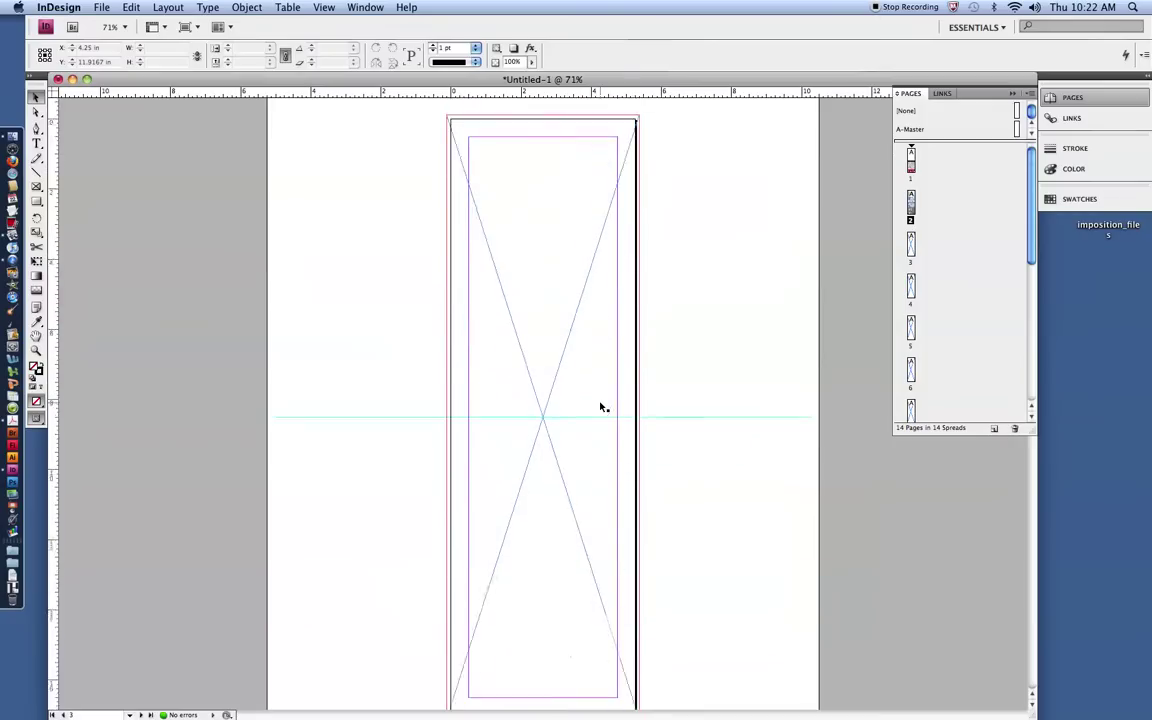
{"action": "left_click", "coordinate": [552, 366]}
{"action": "scroll", "coordinate": [553, 366], "scroll_direction": "up", "scroll_amount": 1}
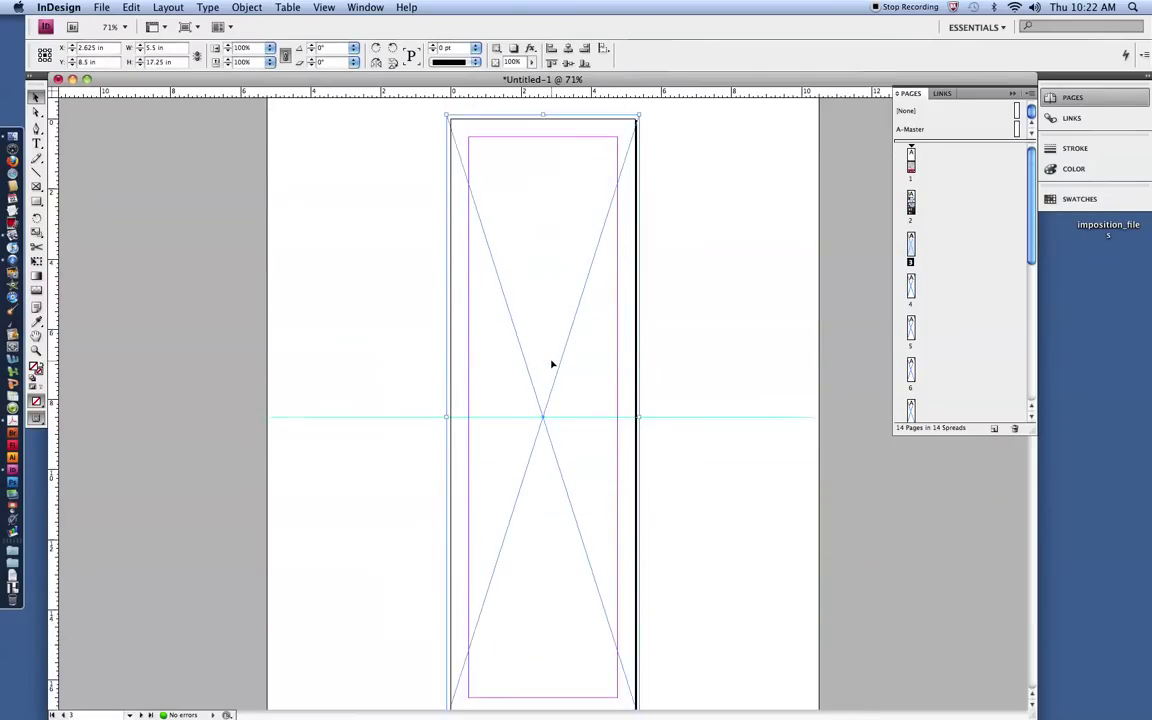
{"action": "scroll", "coordinate": [552, 365], "scroll_direction": "down", "scroll_amount": 1}
- Place page 14 of 2008Cal1up_fullbleeds.pdf, the 2008 cover, into the selected frame
{"action": "key", "text": "super+d"}
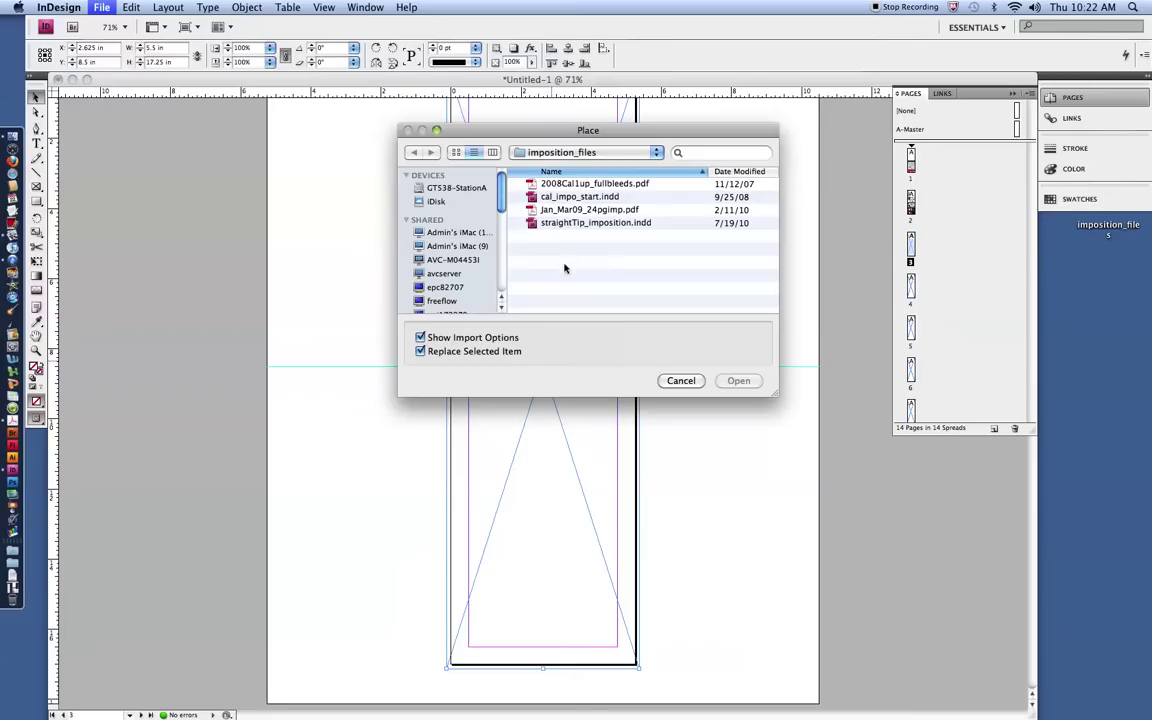
{"action": "left_click", "coordinate": [520, 183]}
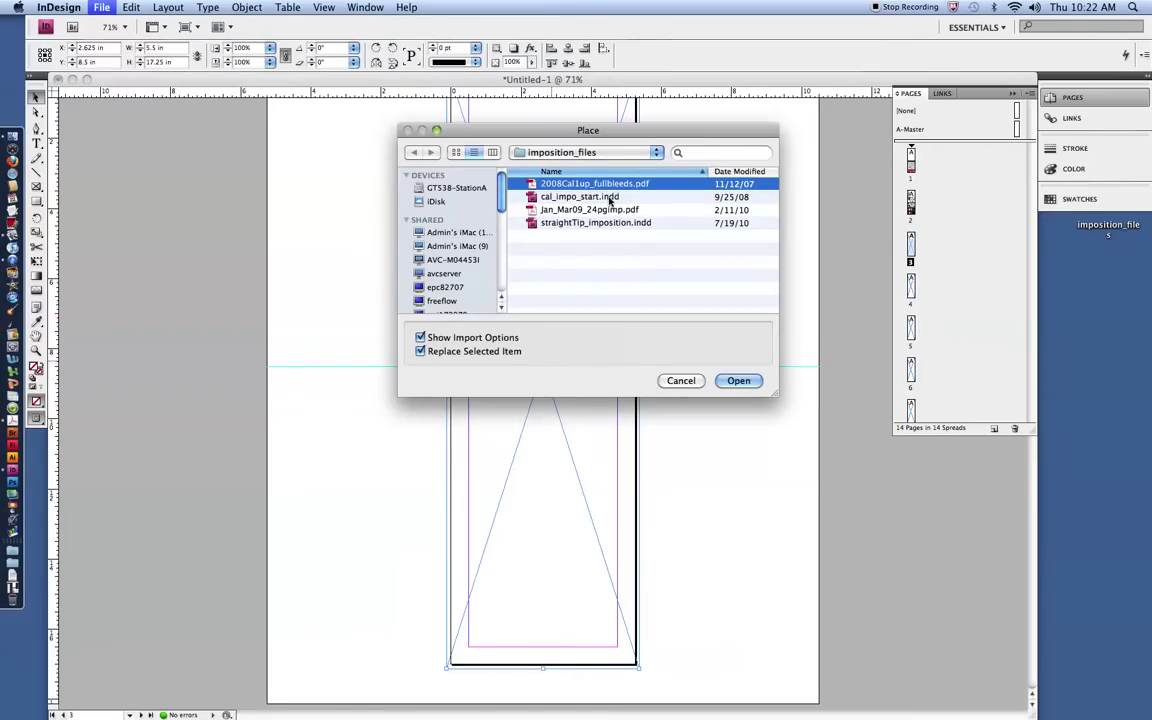
{"action": "left_click", "coordinate": [740, 380]}
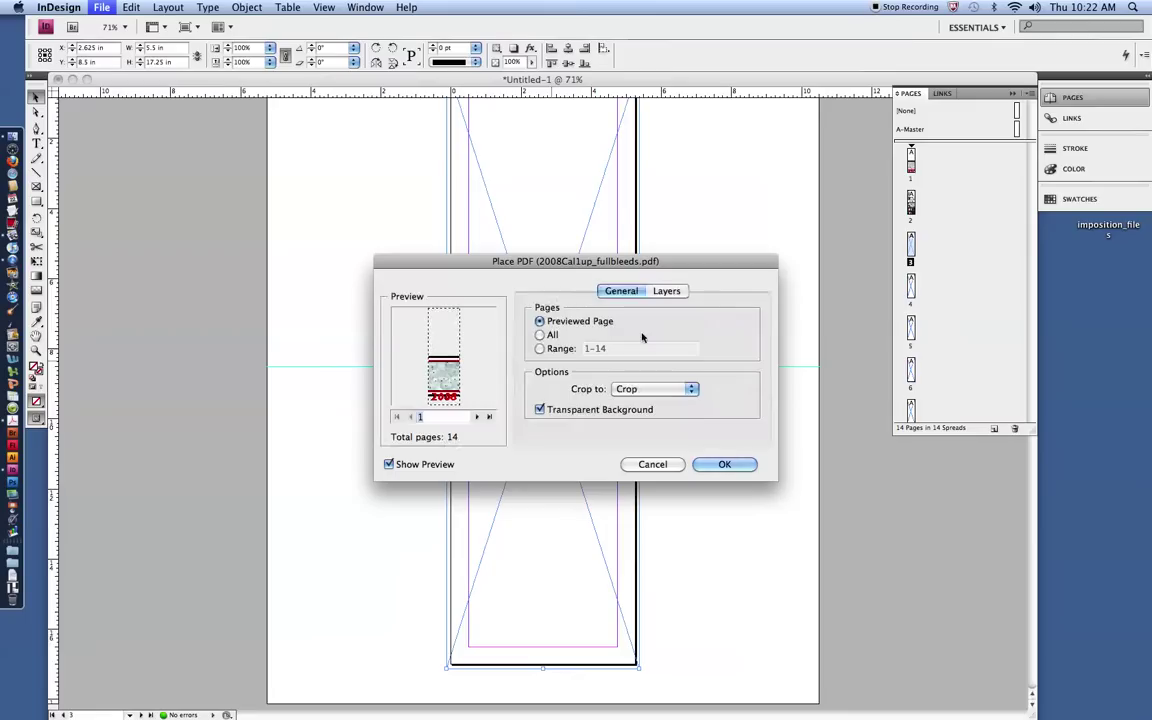
{"action": "left_click", "coordinate": [477, 417]}
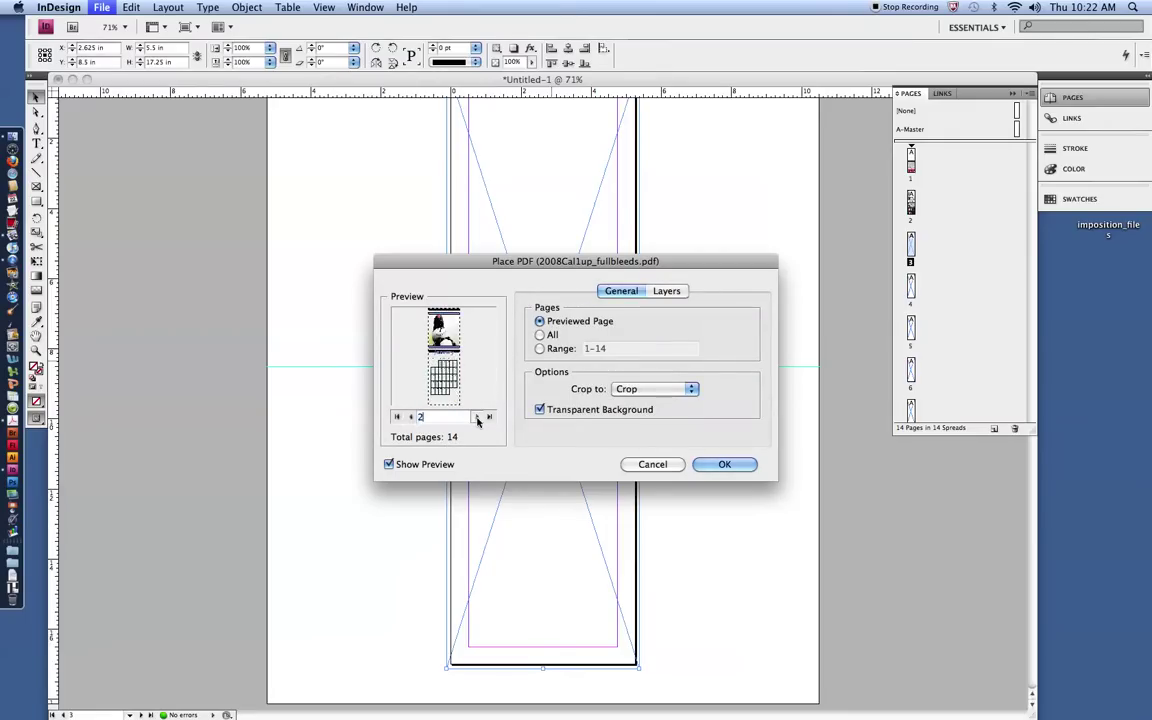
{"action": "left_click", "coordinate": [477, 417]}
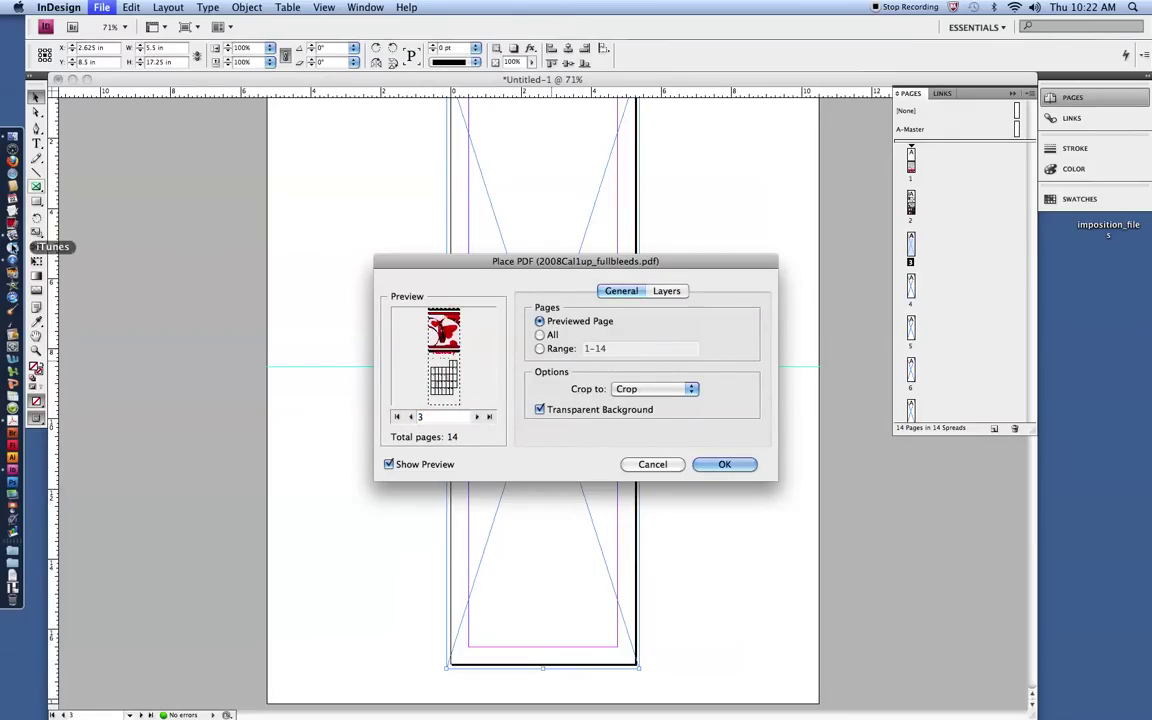
{"action": "left_click", "coordinate": [13, 236]}
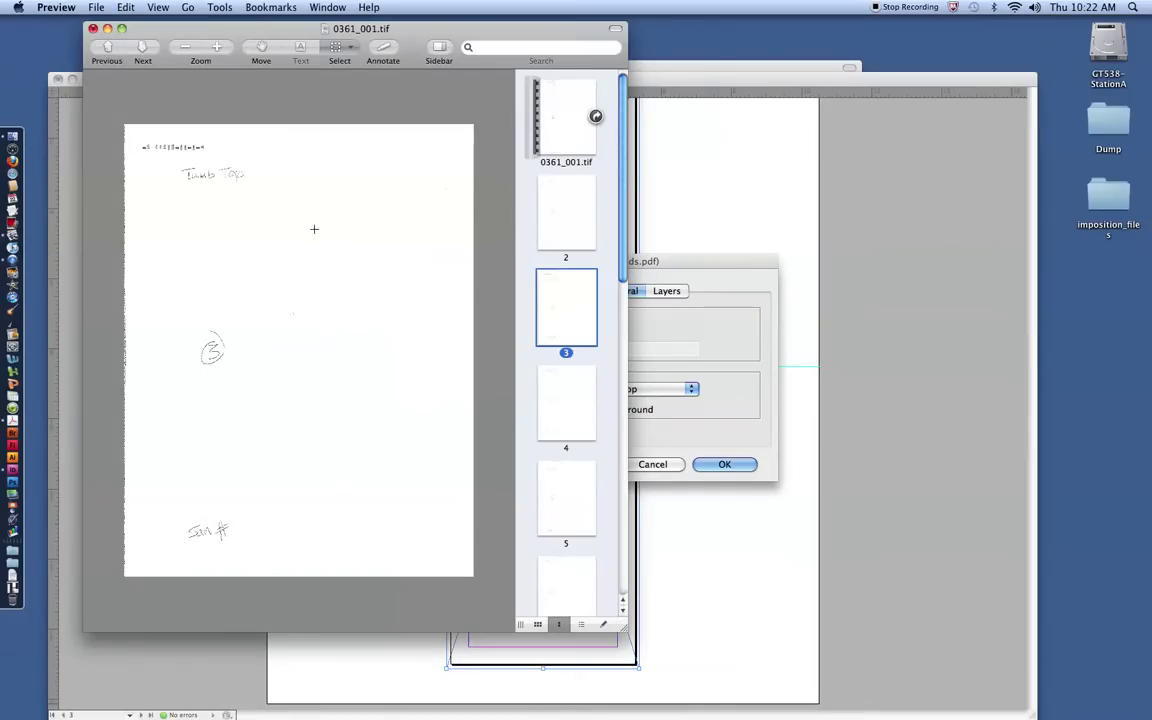
{"action": "left_click", "coordinate": [632, 249]}
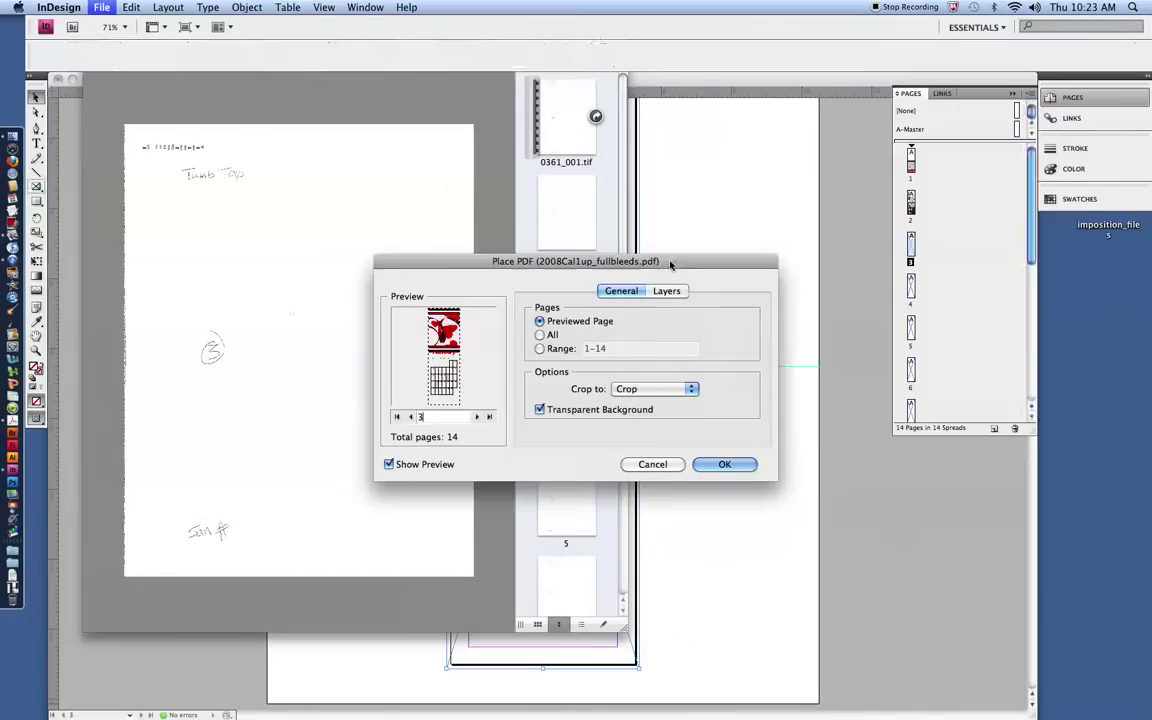
{"action": "left_click", "coordinate": [492, 418]}
{"action": "left_click", "coordinate": [725, 464]}
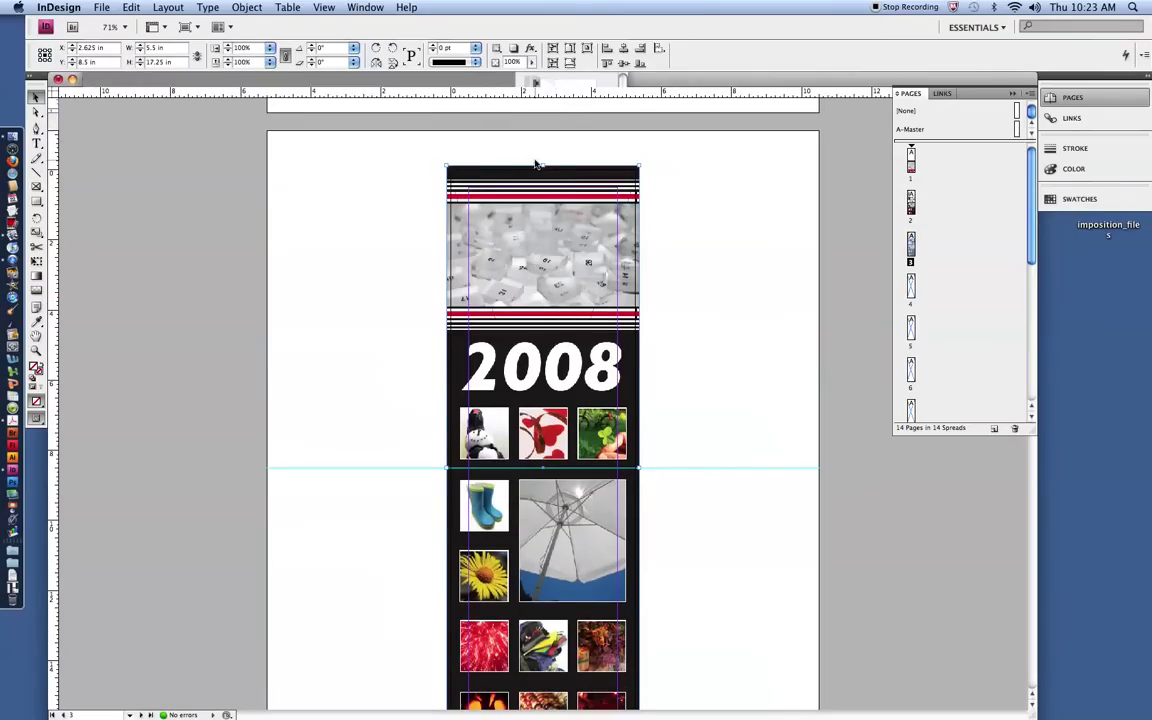
- Place page 2 of 2008Cal1up_fullbleeds.pdf, the date grid, into page 3's frame
{"action": "scroll", "coordinate": [548, 393], "scroll_direction": "down", "scroll_amount": 5}
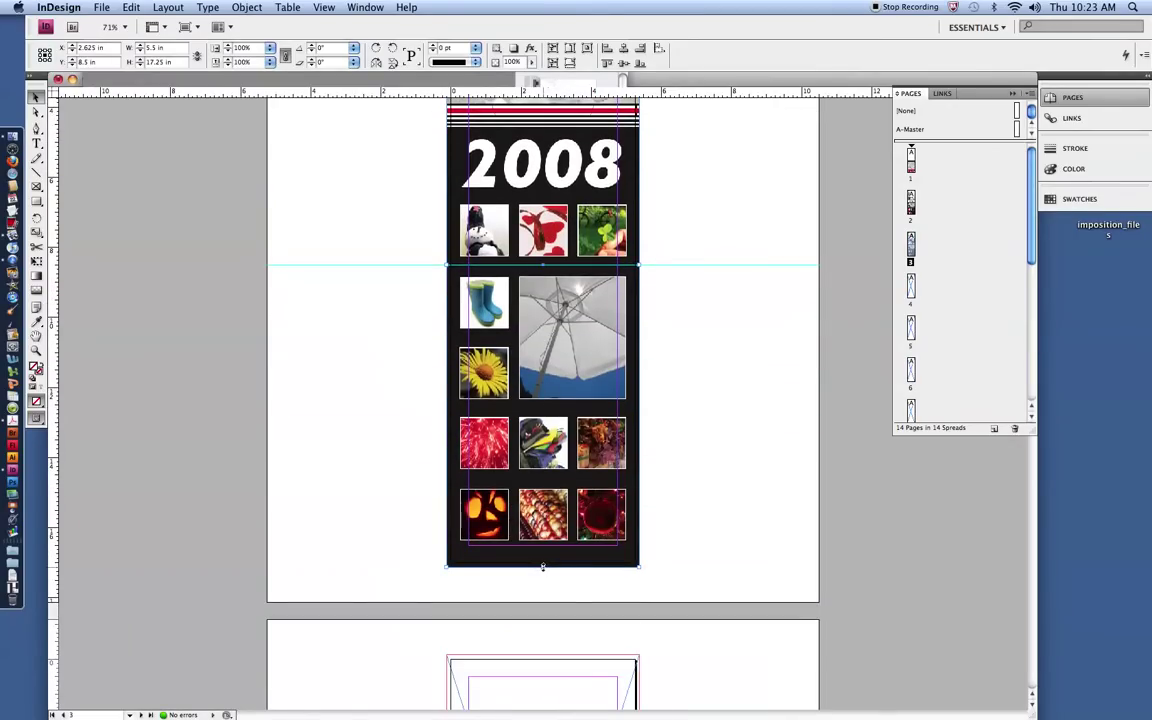
{"action": "left_click_drag", "start_coordinate": [542, 567], "coordinate": [541, 265]}
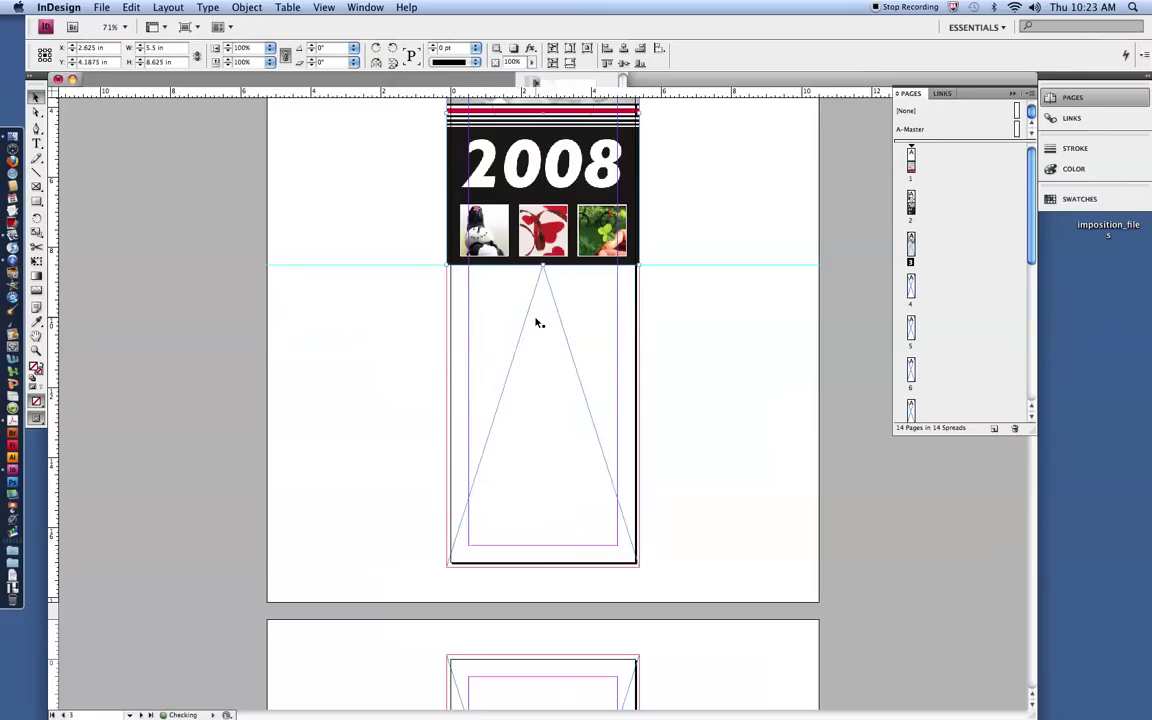
{"action": "key", "text": "super+z"}
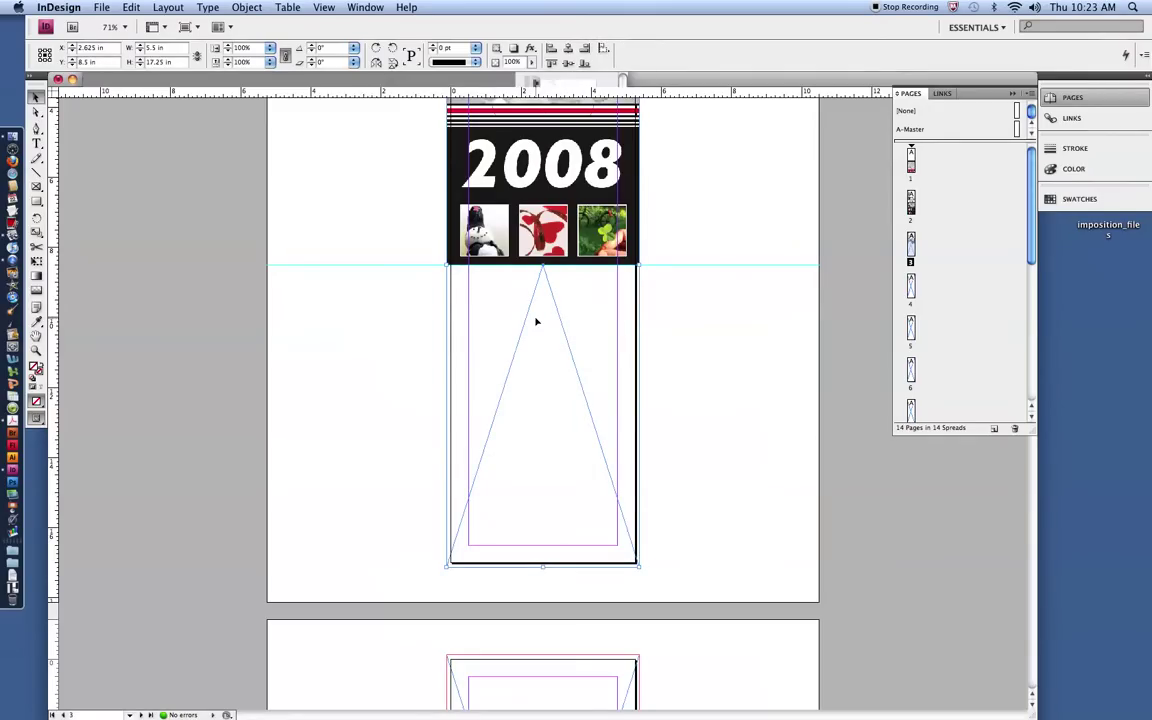
{"action": "key", "text": "super+d"}
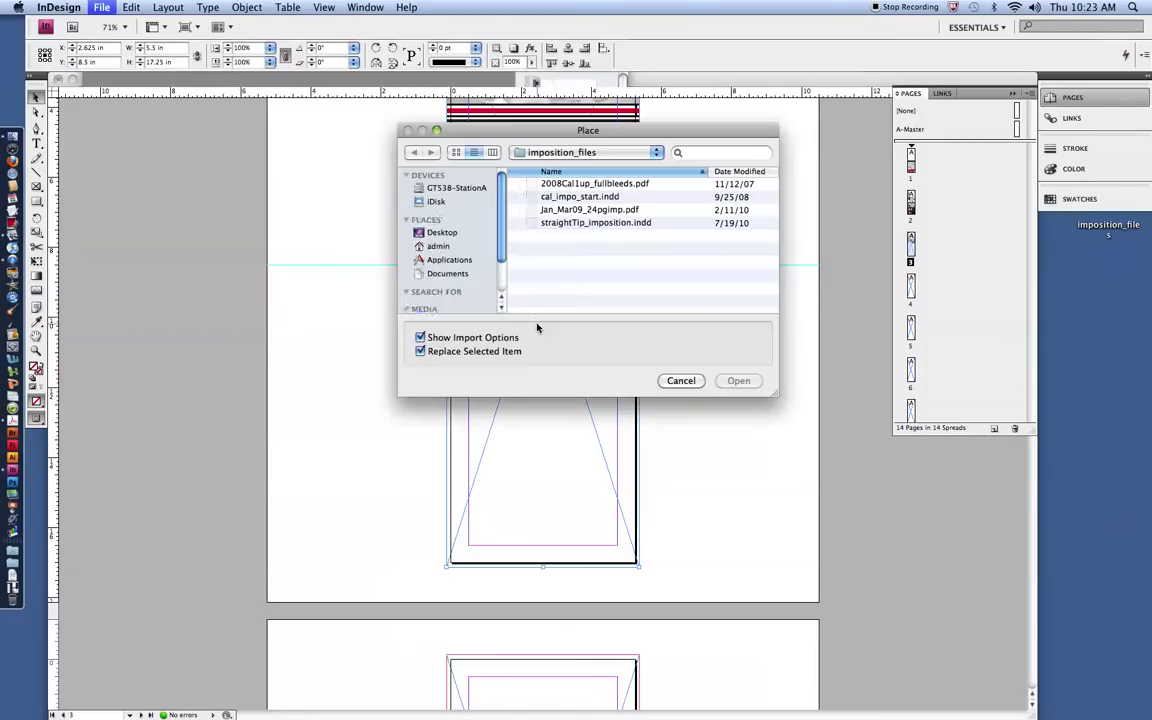
{"action": "left_click", "coordinate": [591, 186]}
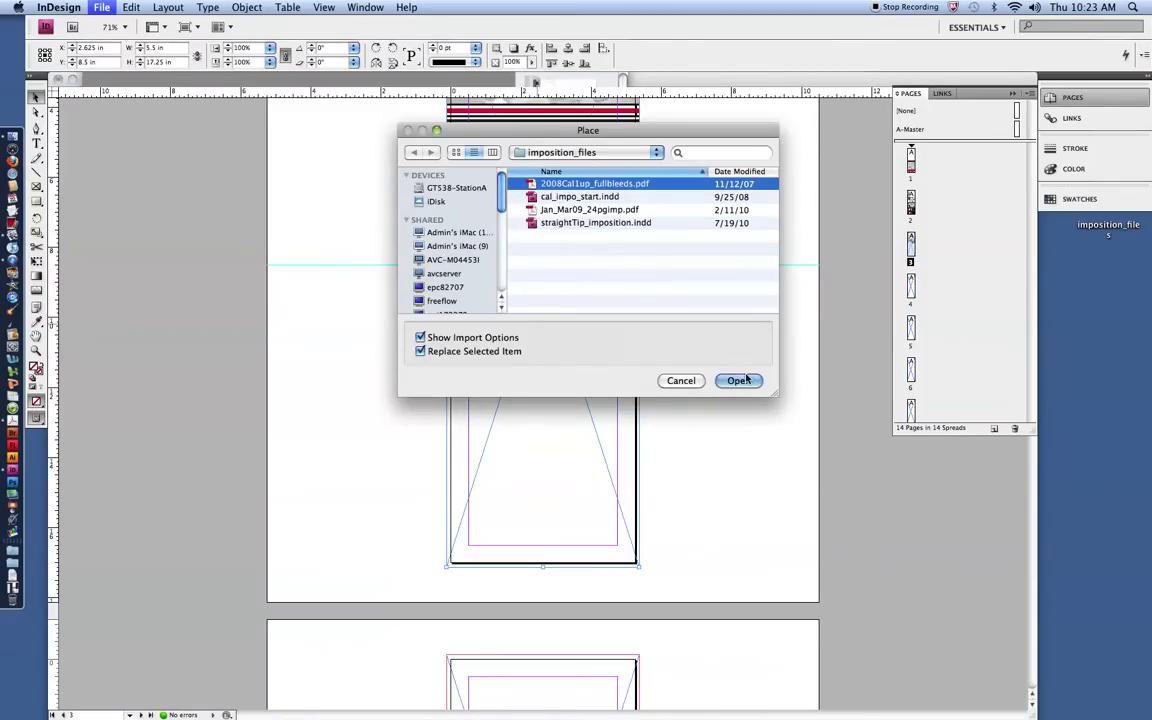
{"action": "left_click", "coordinate": [739, 380]}
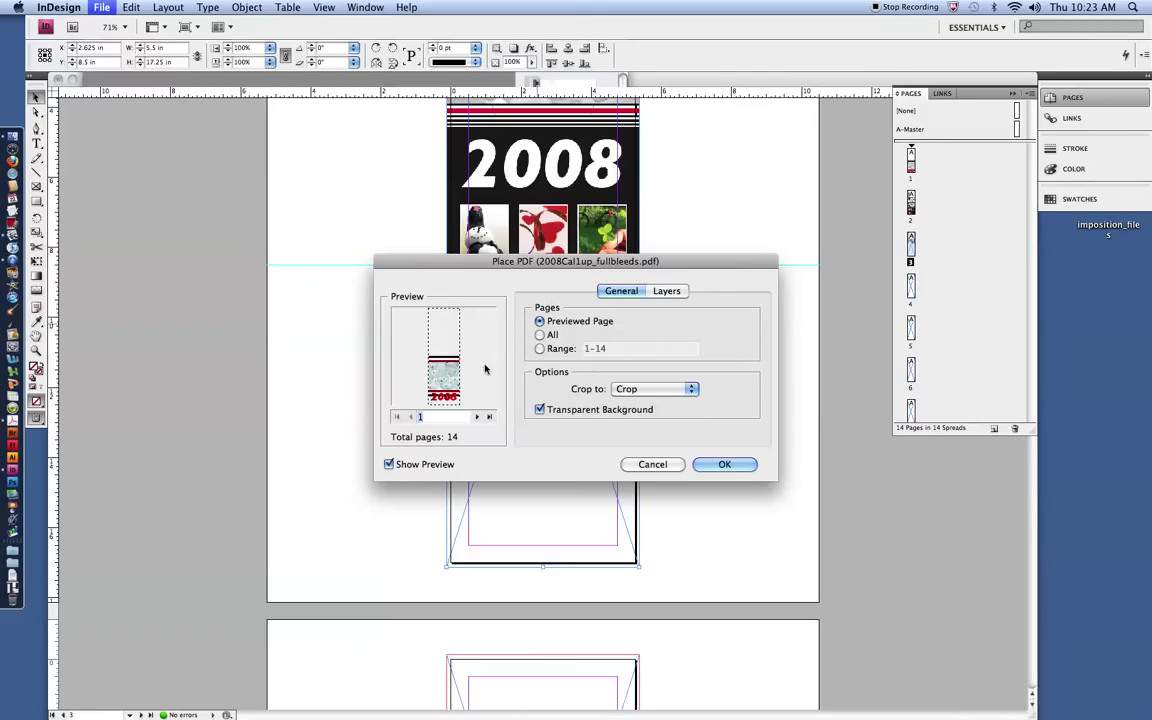
{"action": "left_click", "coordinate": [476, 416]}
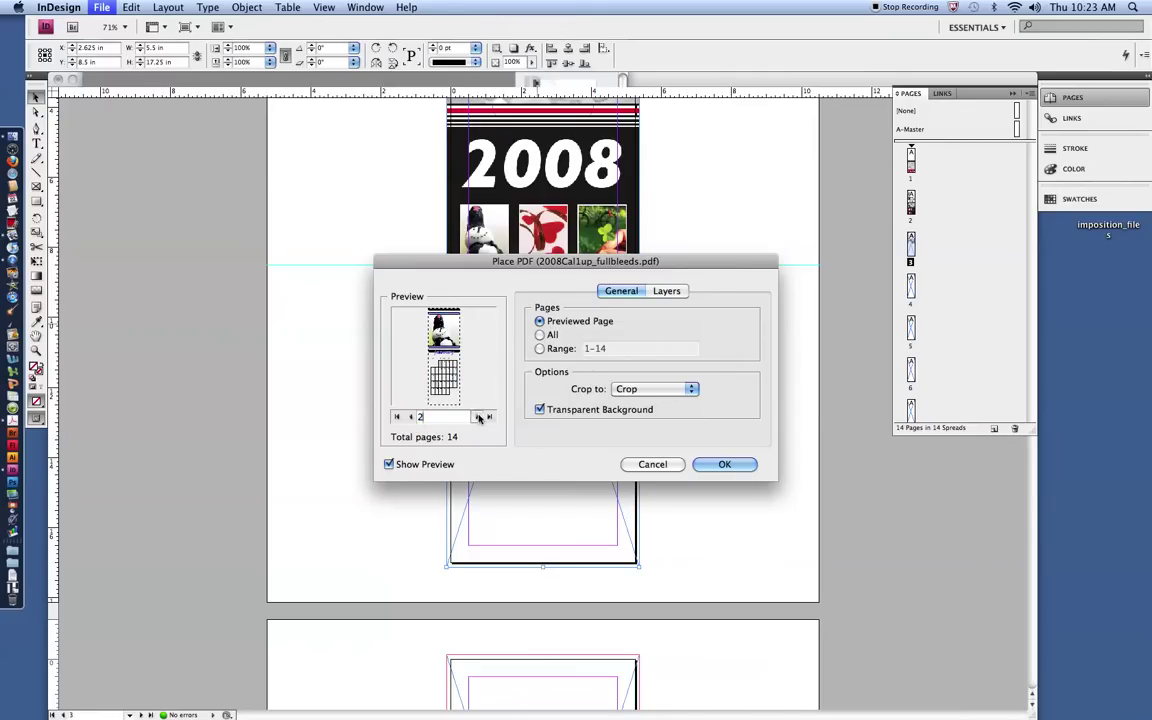
{"action": "left_click", "coordinate": [726, 464]}
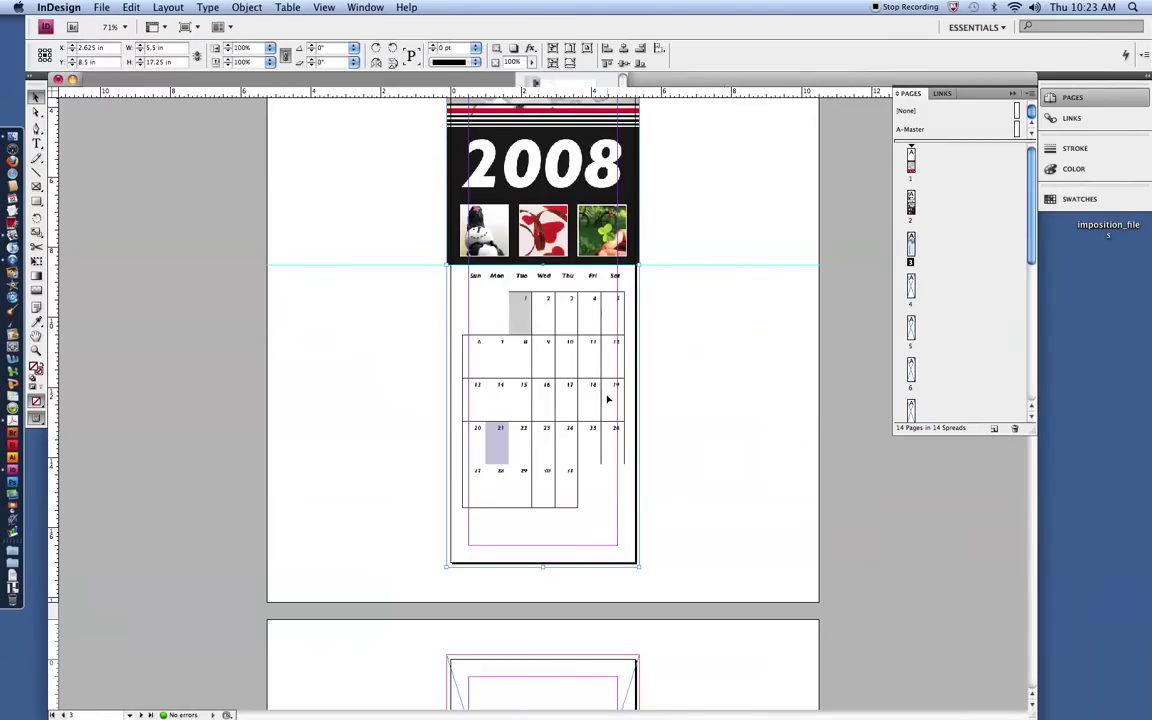
- Trim the grid frame's top edge down to the guide, leaving it 8.625 in
{"action": "scroll", "coordinate": [610, 412], "scroll_direction": "down", "scroll_amount": 3}
{"action": "scroll", "coordinate": [594, 419], "scroll_direction": "up", "scroll_amount": 5}
{"action": "scroll", "coordinate": [574, 390], "scroll_direction": "up", "scroll_amount": 1}
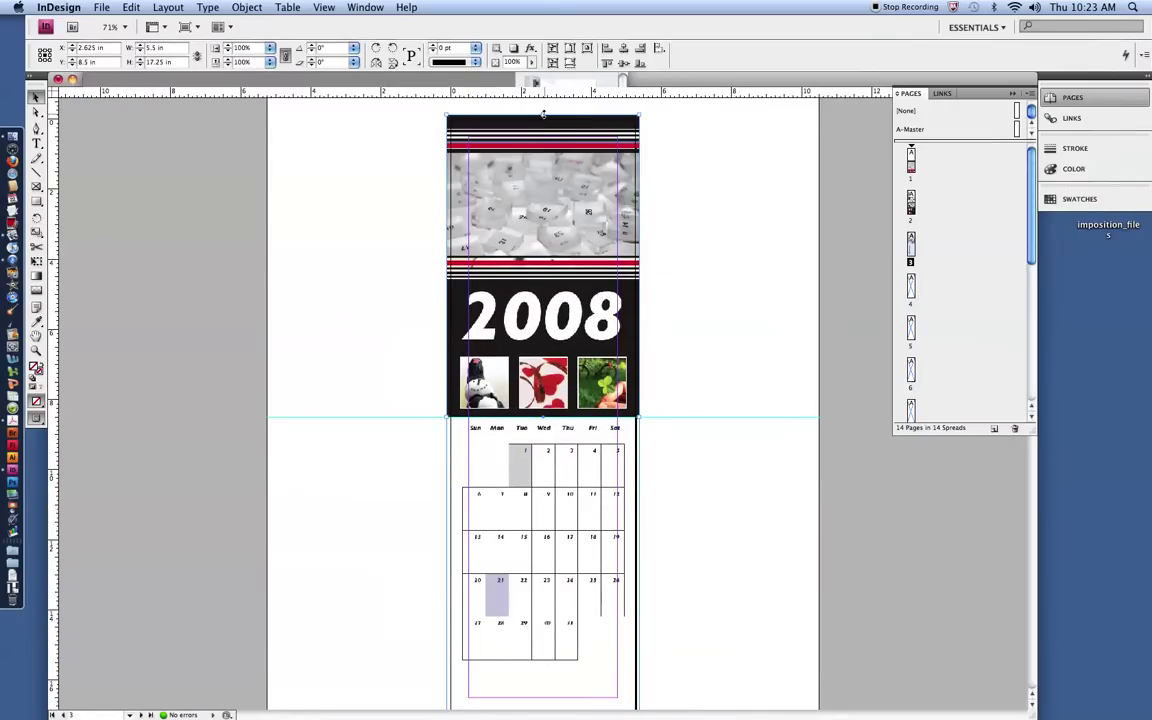
{"action": "left_click_drag", "start_coordinate": [543, 115], "coordinate": [547, 416]}
- Select page 4's empty frame and place a calendar PDF page, then undo that placement
{"action": "scroll", "coordinate": [589, 393], "scroll_direction": "down", "scroll_amount": 6}
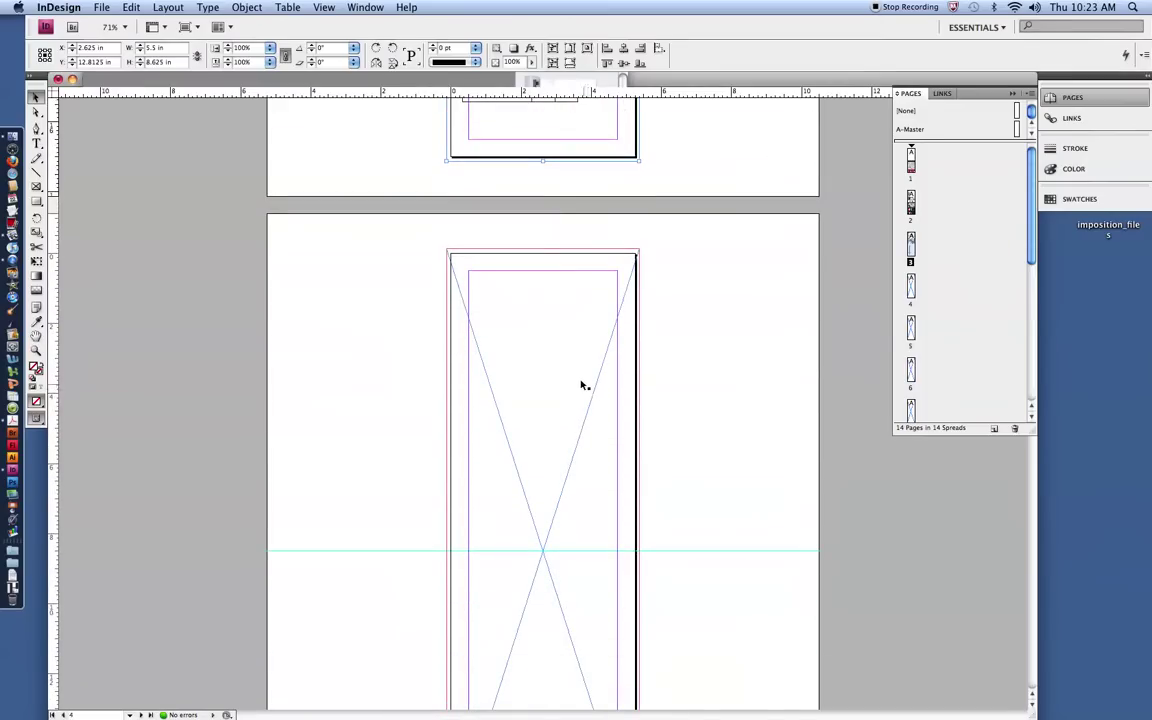
{"action": "left_click", "coordinate": [584, 386]}
{"action": "scroll", "coordinate": [584, 386], "scroll_direction": "down", "scroll_amount": 2}
{"action": "key", "text": "super+d"}
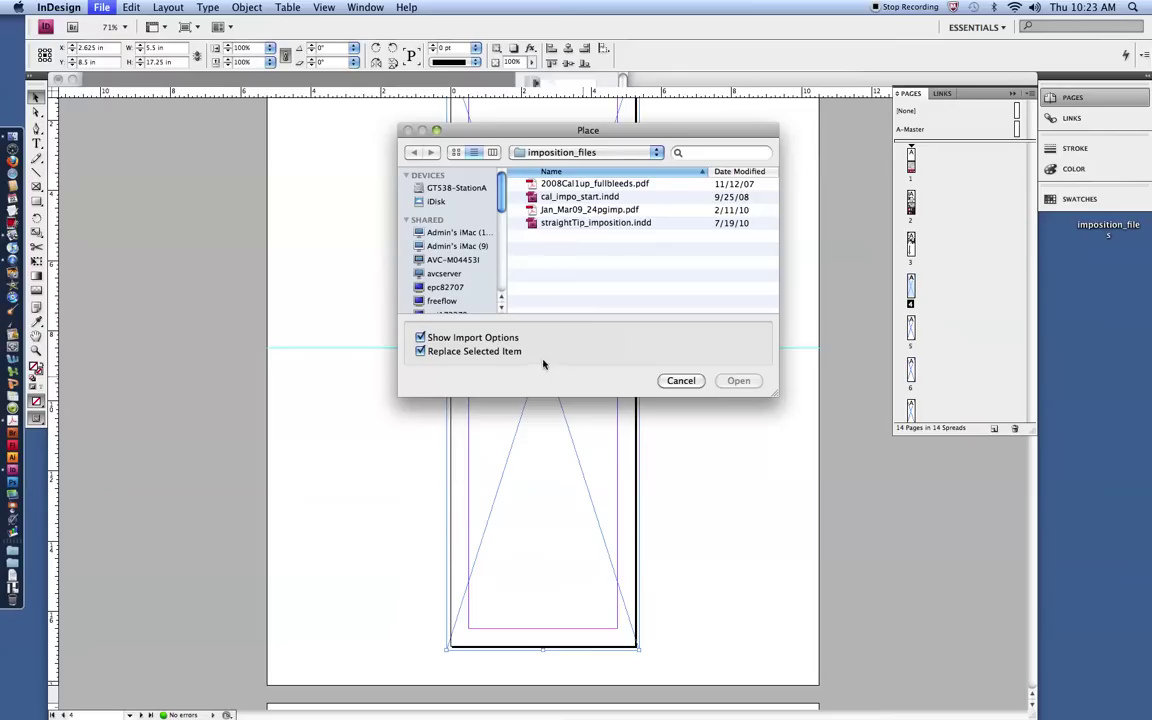
{"action": "left_click", "coordinate": [585, 186]}
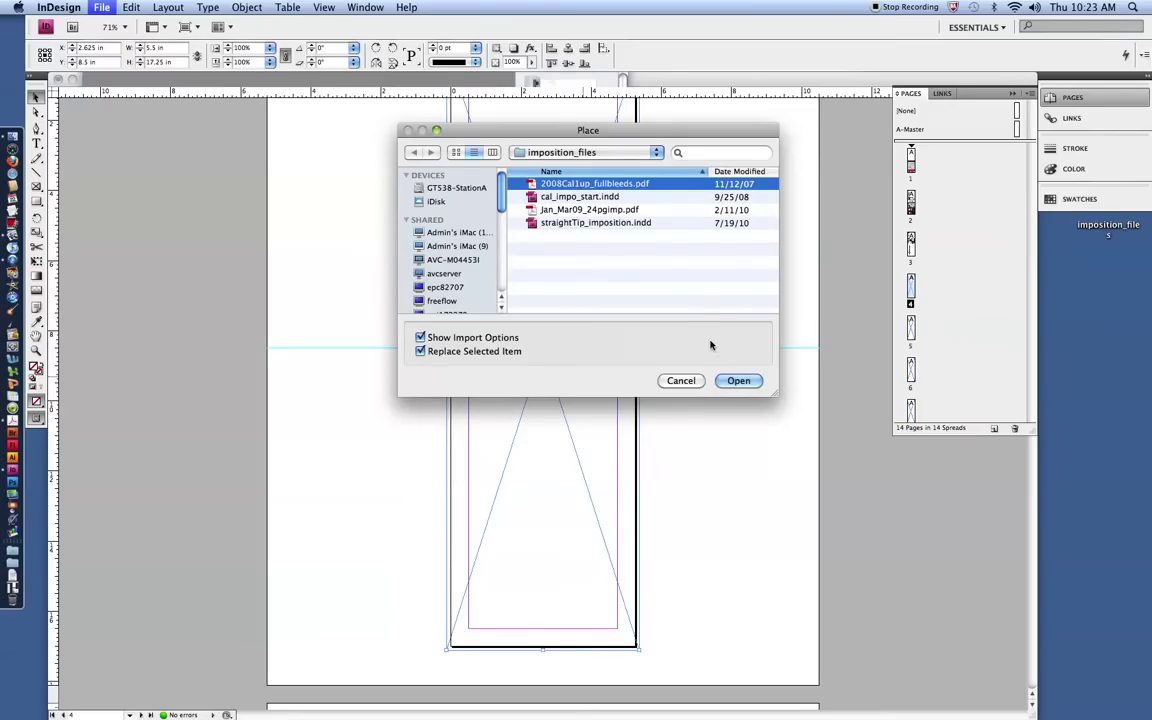
{"action": "left_click", "coordinate": [738, 381]}
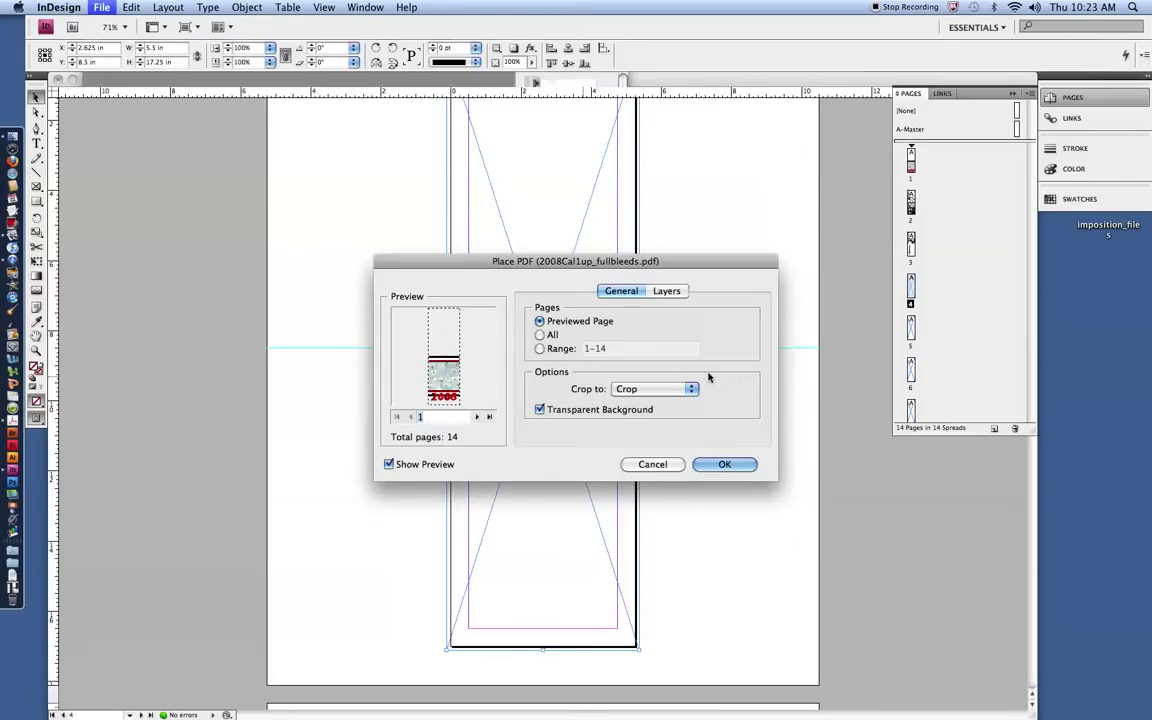
{"action": "left_click", "coordinate": [477, 417]}
{"action": "left_click", "coordinate": [478, 417]}
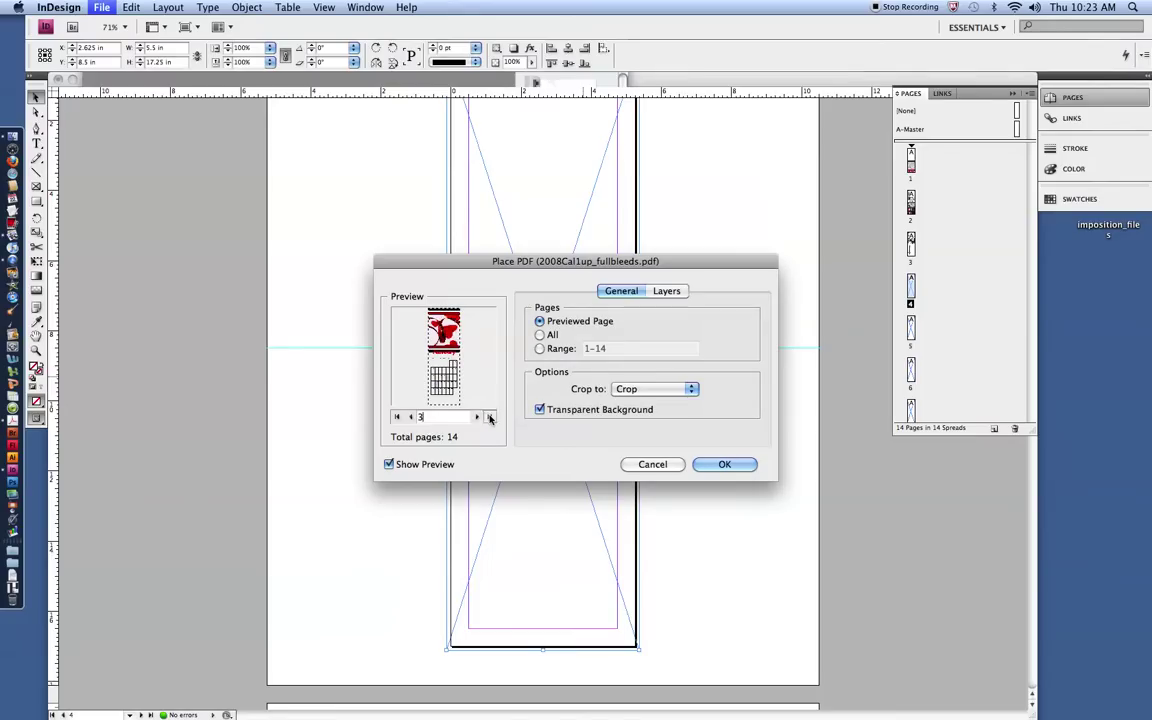
{"action": "left_click", "coordinate": [730, 464]}
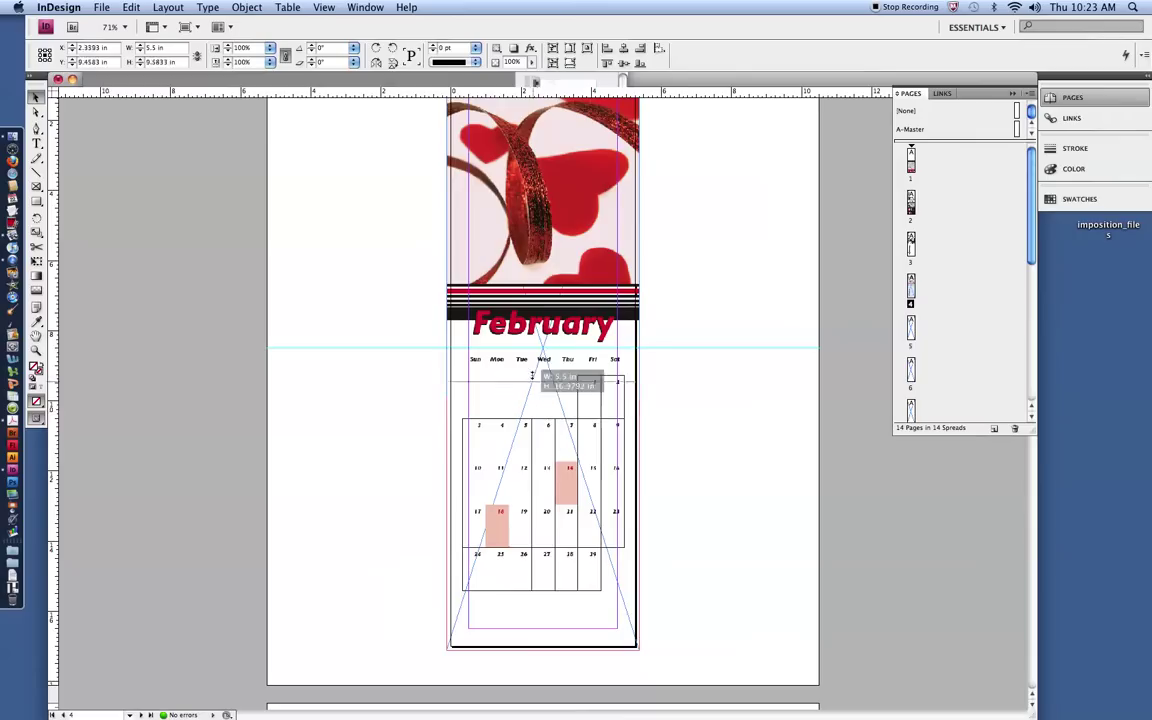
{"action": "key", "text": "super+z"}
- Place page 13 of 2008Cal1up_fullbleeds.pdf, the February hearts calendar, into page 4's frame
{"action": "key", "text": "super+d"}
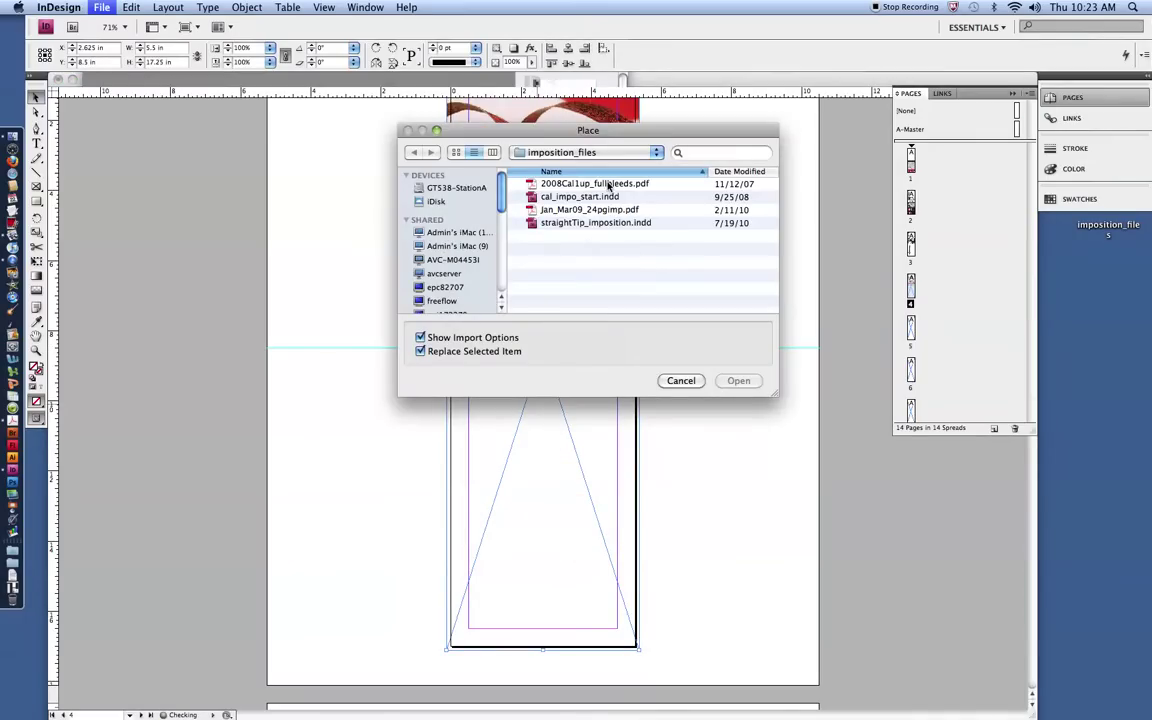
{"action": "left_click", "coordinate": [608, 185]}
{"action": "left_click", "coordinate": [745, 381]}
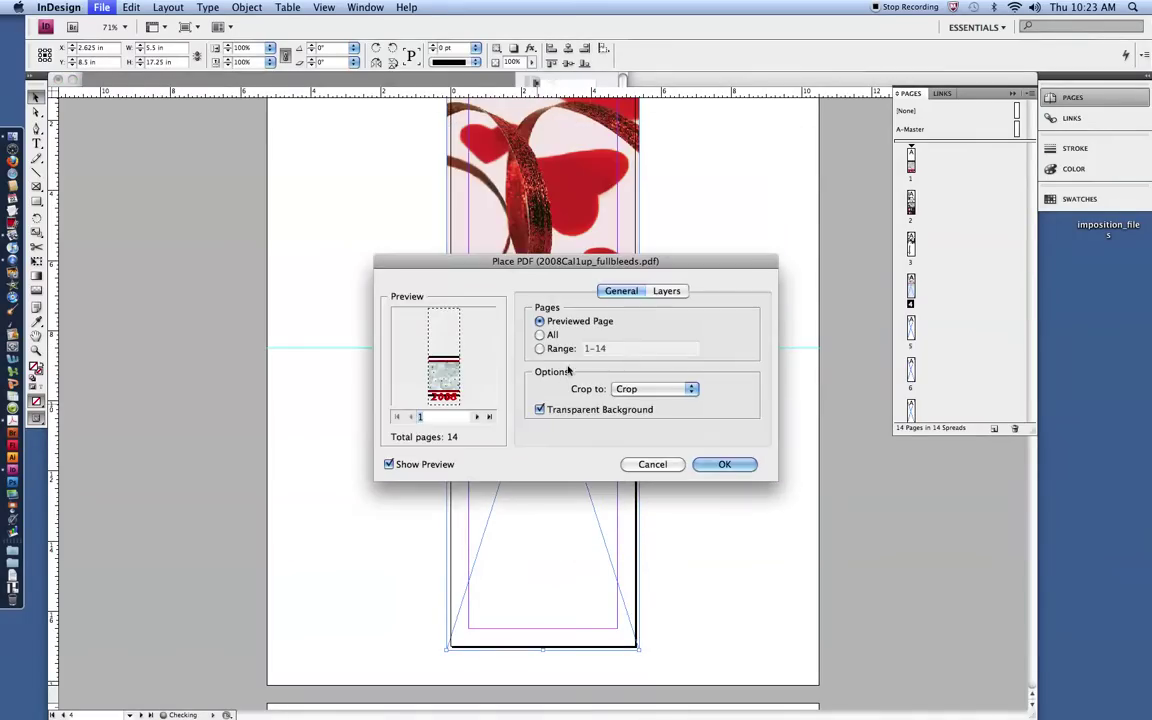
{"action": "left_click", "coordinate": [488, 416]}
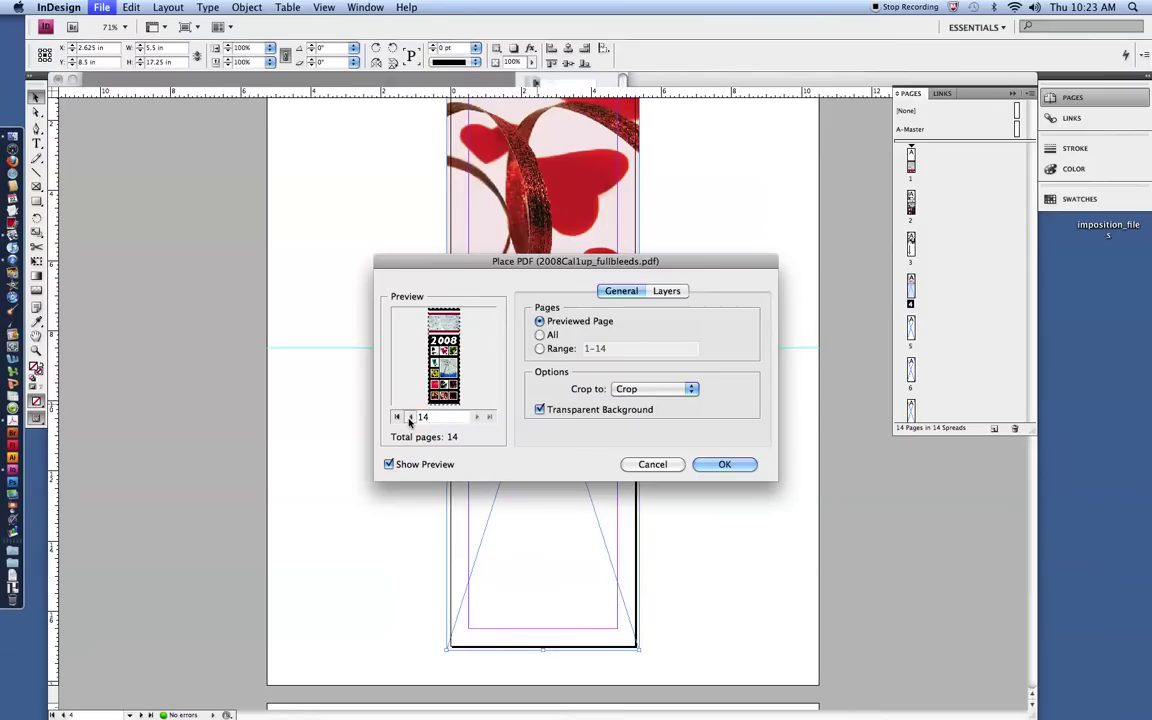
{"action": "left_click", "coordinate": [409, 417]}
{"action": "left_click", "coordinate": [724, 464]}
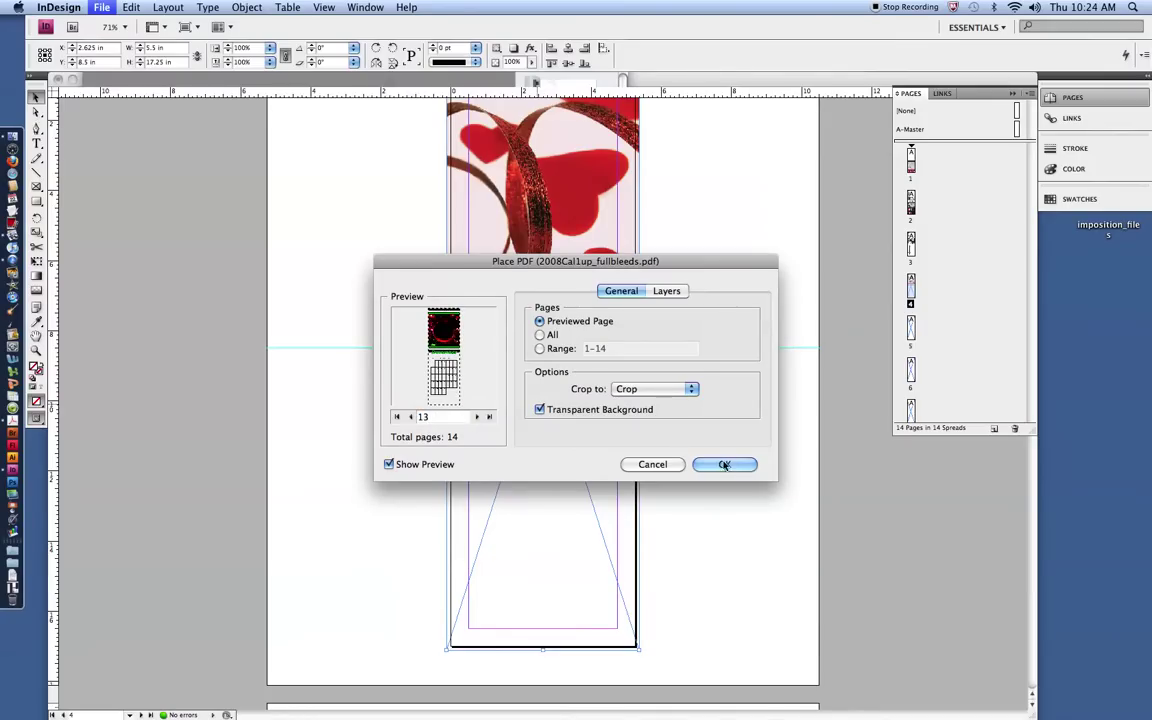
{"action": "left_click", "coordinate": [726, 466]}
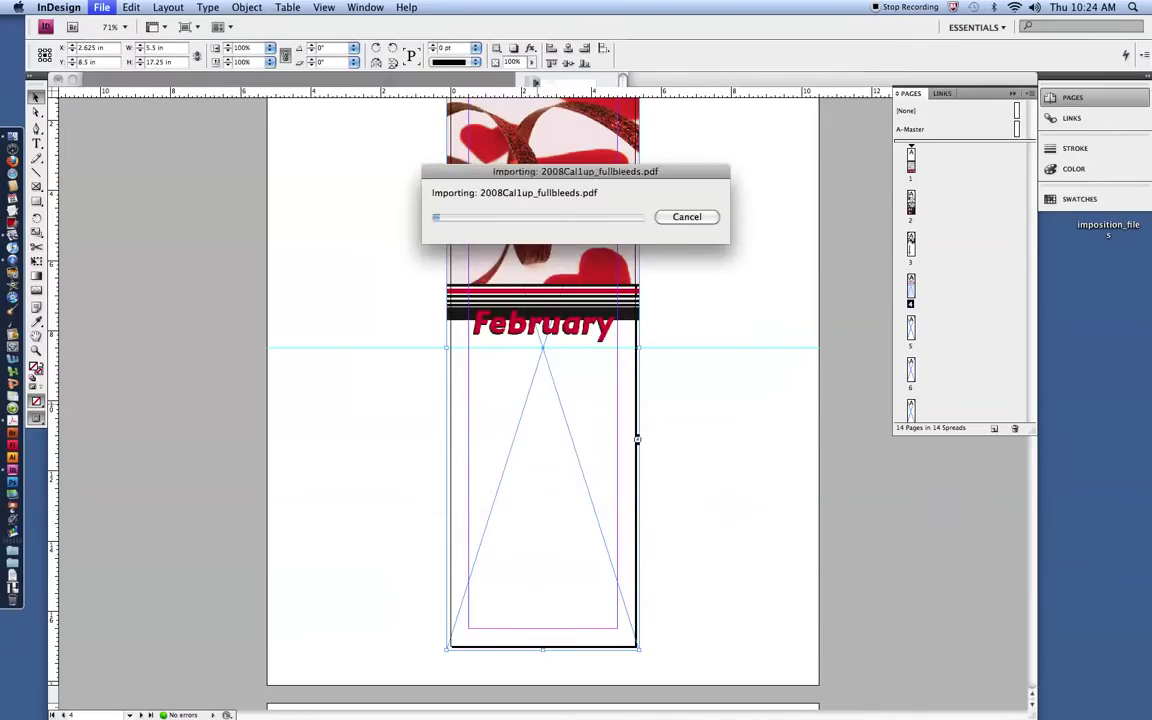
- Trim the frame's top edge to the guide and scroll on to page 5
{"action": "scroll", "coordinate": [590, 340], "scroll_direction": "up", "scroll_amount": 4}
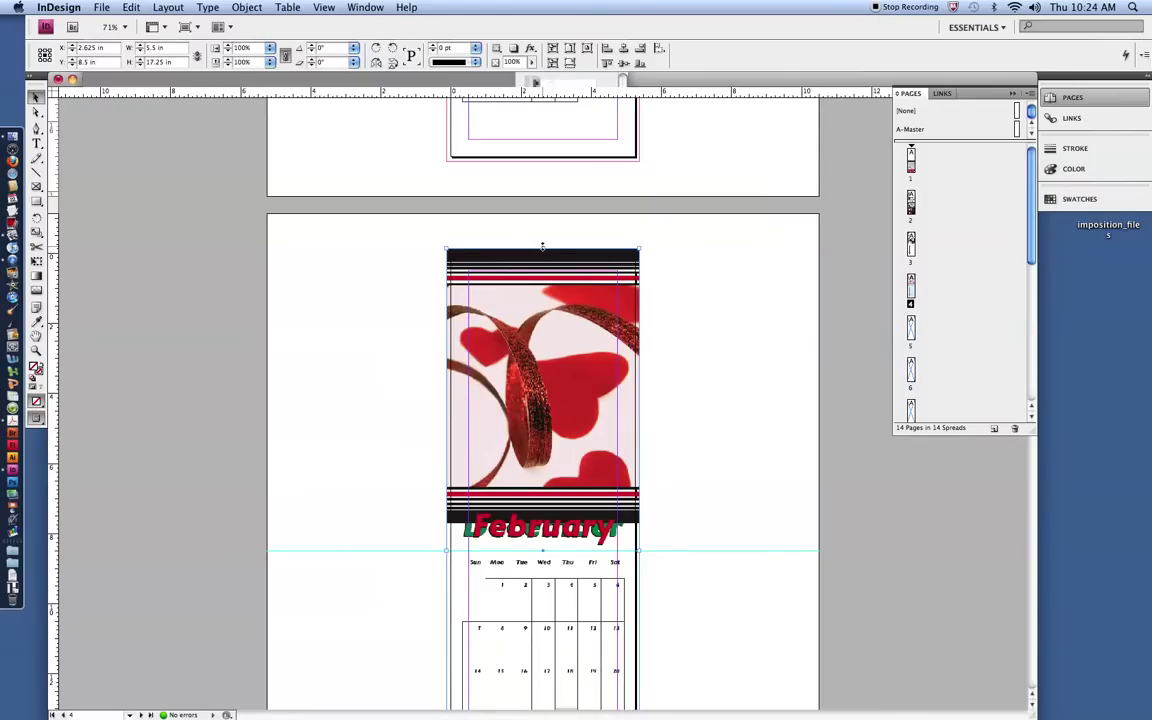
{"action": "left_click_drag", "start_coordinate": [542, 245], "coordinate": [544, 549]}
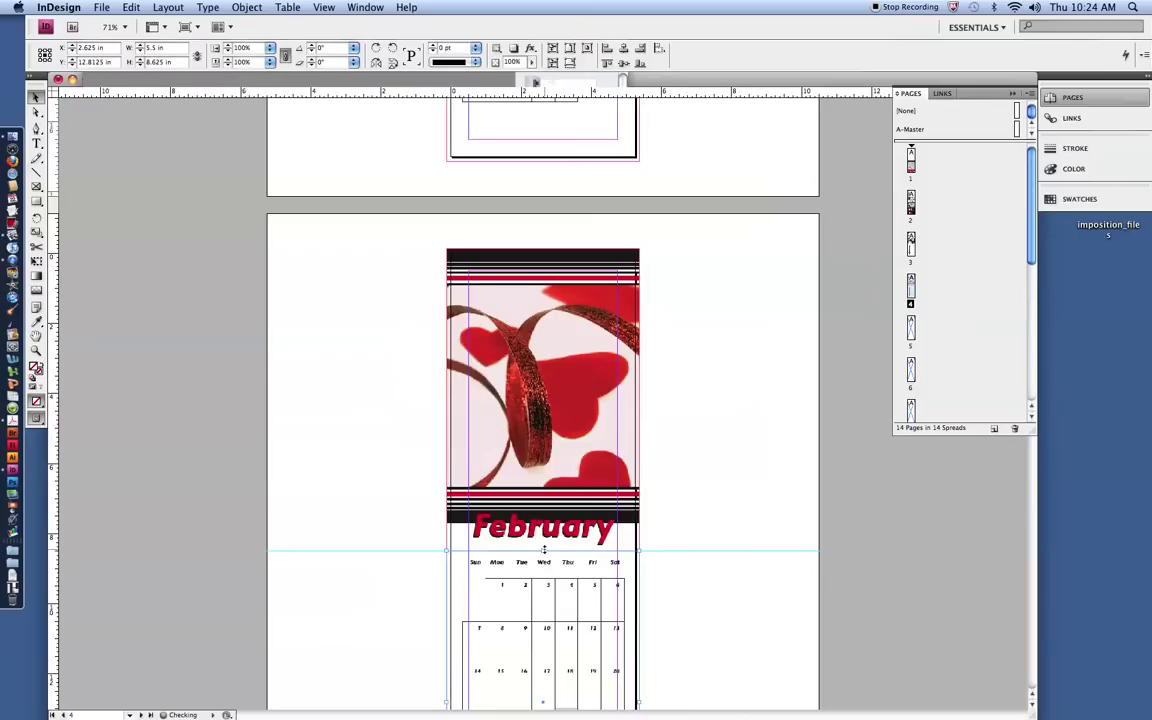
{"action": "scroll", "coordinate": [545, 520], "scroll_direction": "down", "scroll_amount": 15}
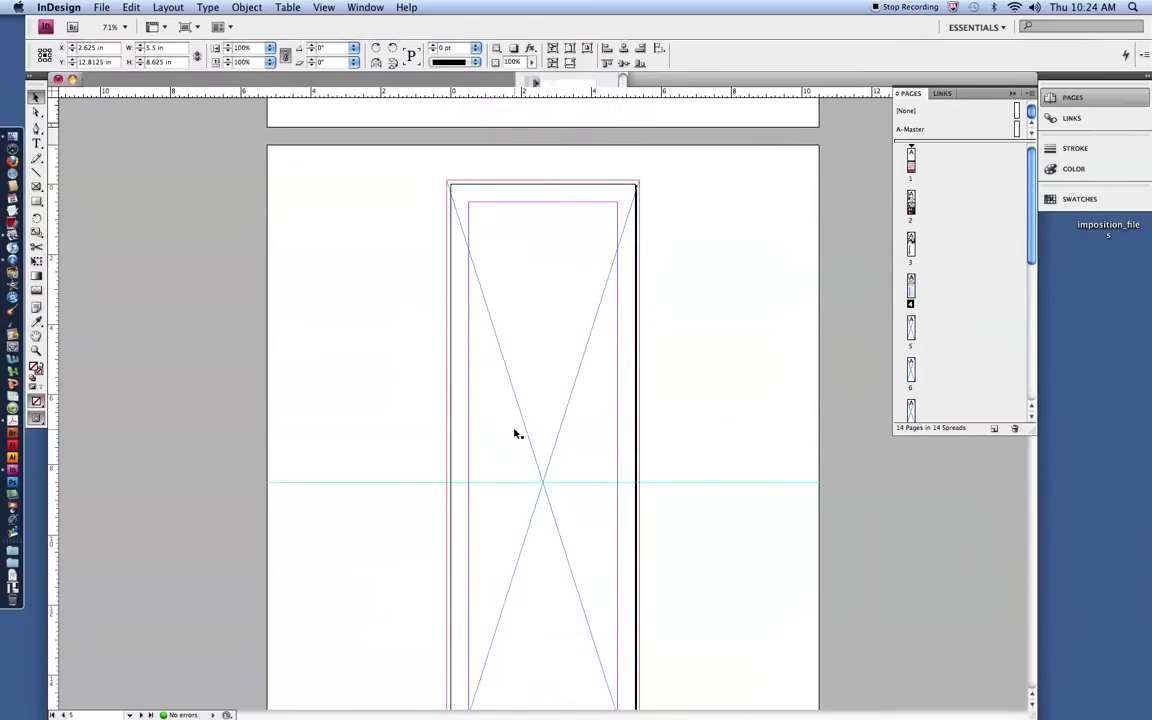
- Undo the frame trim, read dummy pages 4 and 5 ('Dec Pic'), and return to InDesign
{"action": "key", "text": "super+z"}
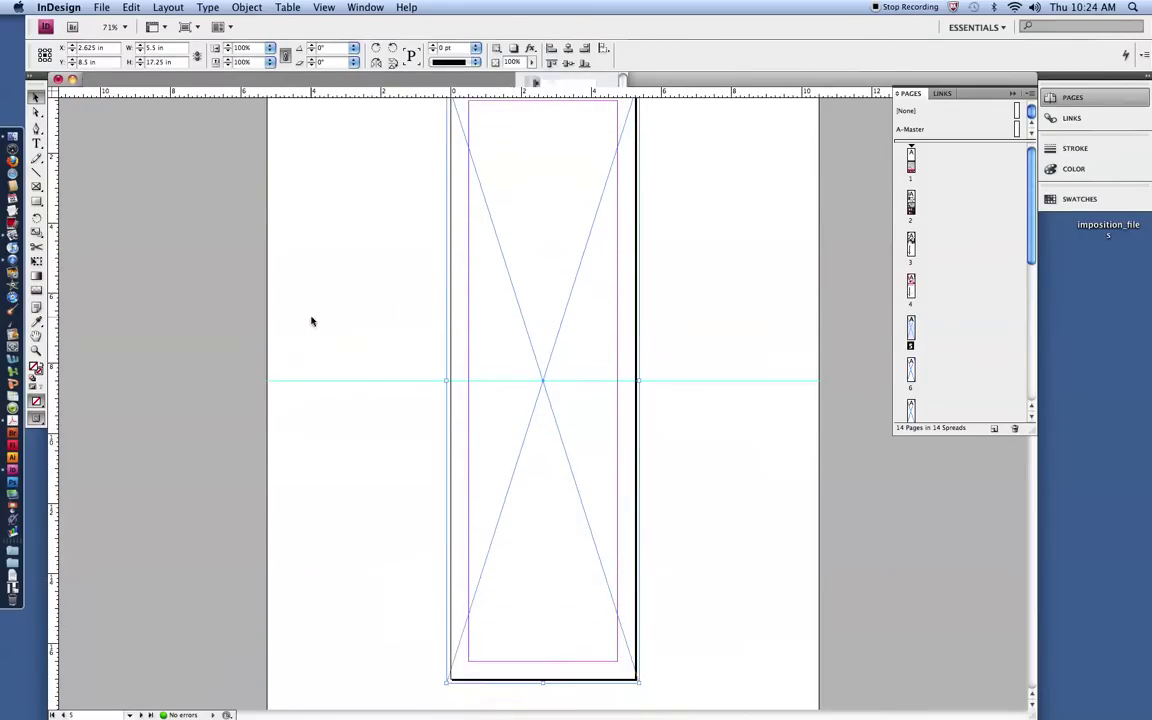
{"action": "left_click", "coordinate": [12, 212]}
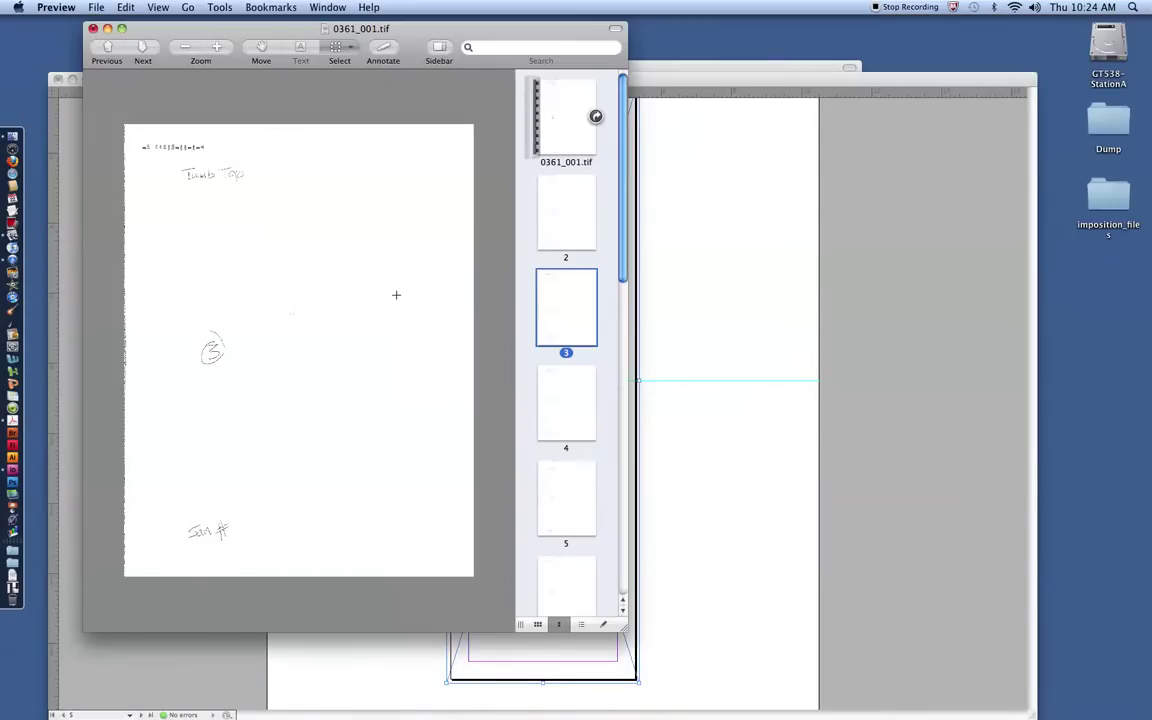
{"action": "left_click", "coordinate": [567, 394]}
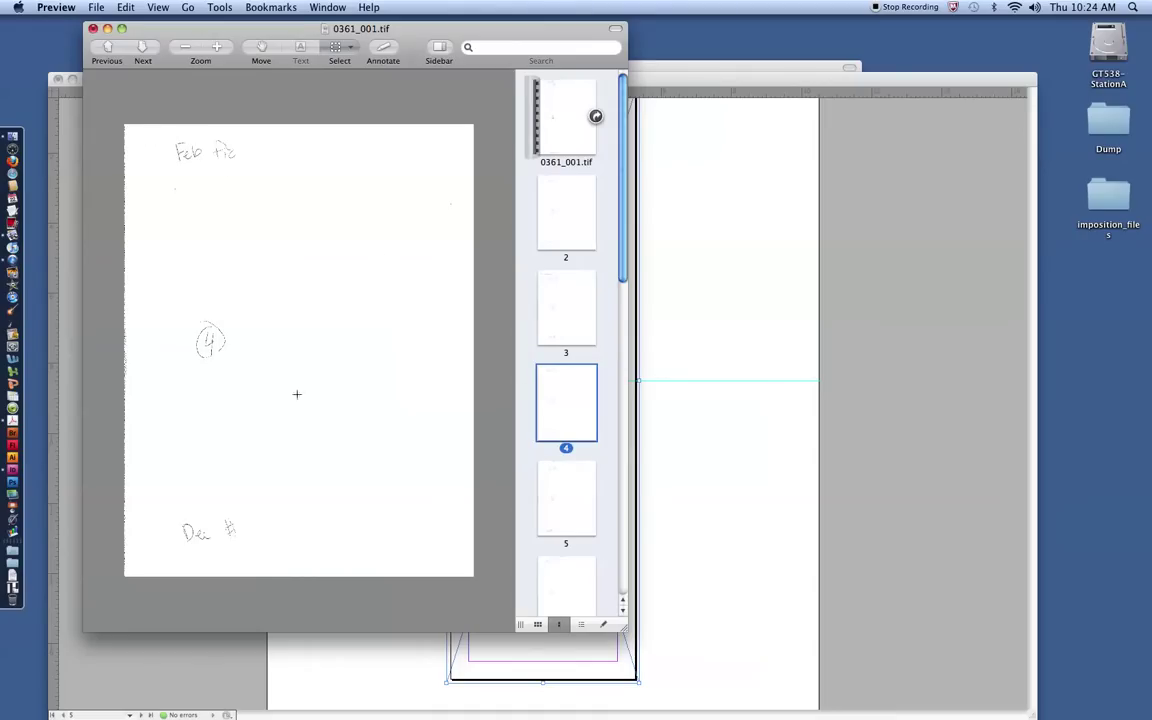
{"action": "left_click", "coordinate": [558, 483]}
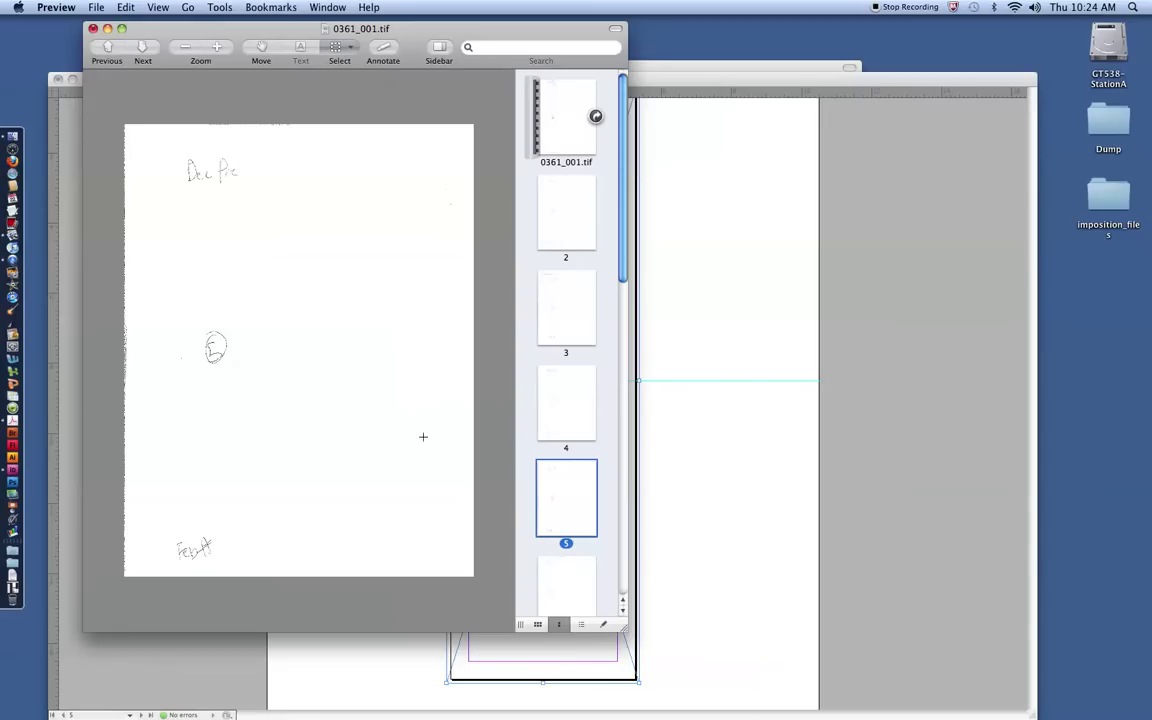
{"action": "left_click", "coordinate": [659, 425]}
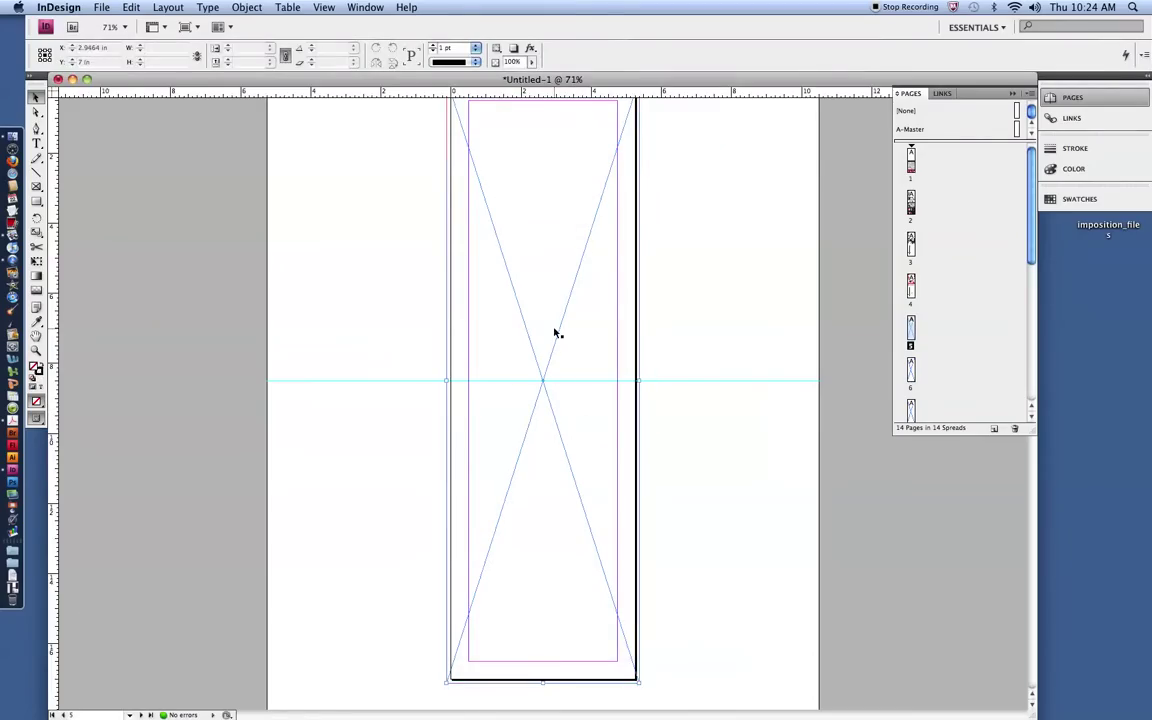
- Place PDF page 13, December, into page 5's frame and crop it to photo and title at 8.625 in
{"action": "key", "text": "super+d"}
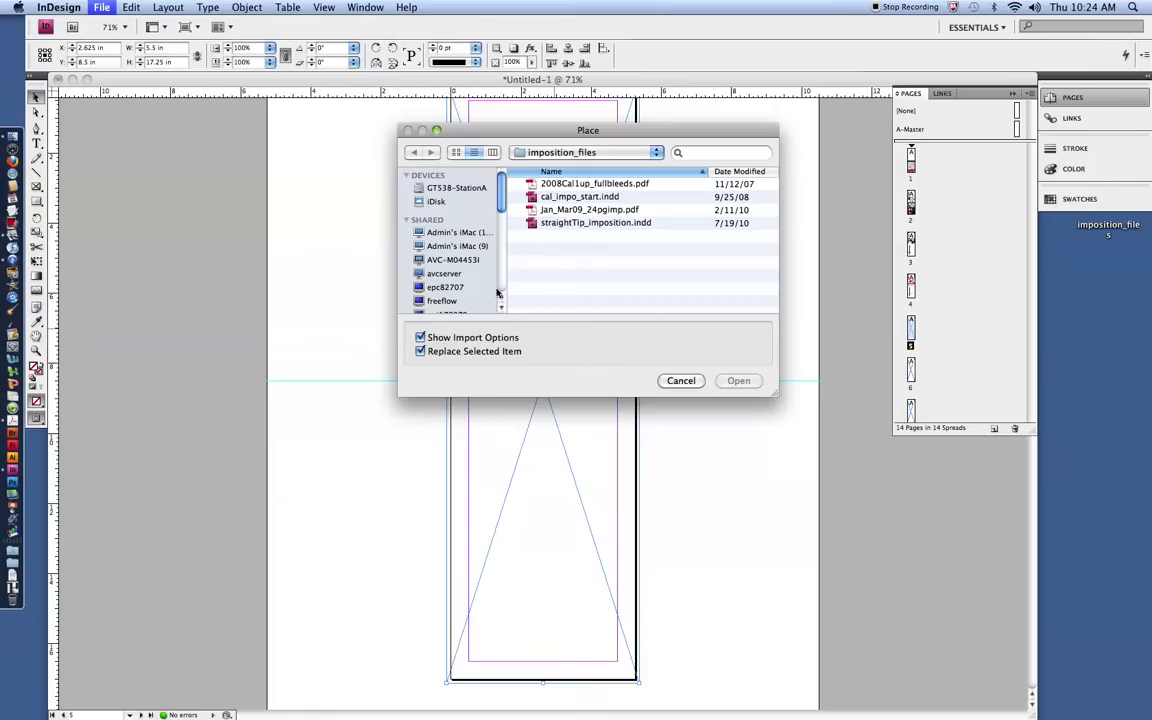
{"action": "left_click", "coordinate": [573, 185]}
{"action": "left_click", "coordinate": [738, 380]}
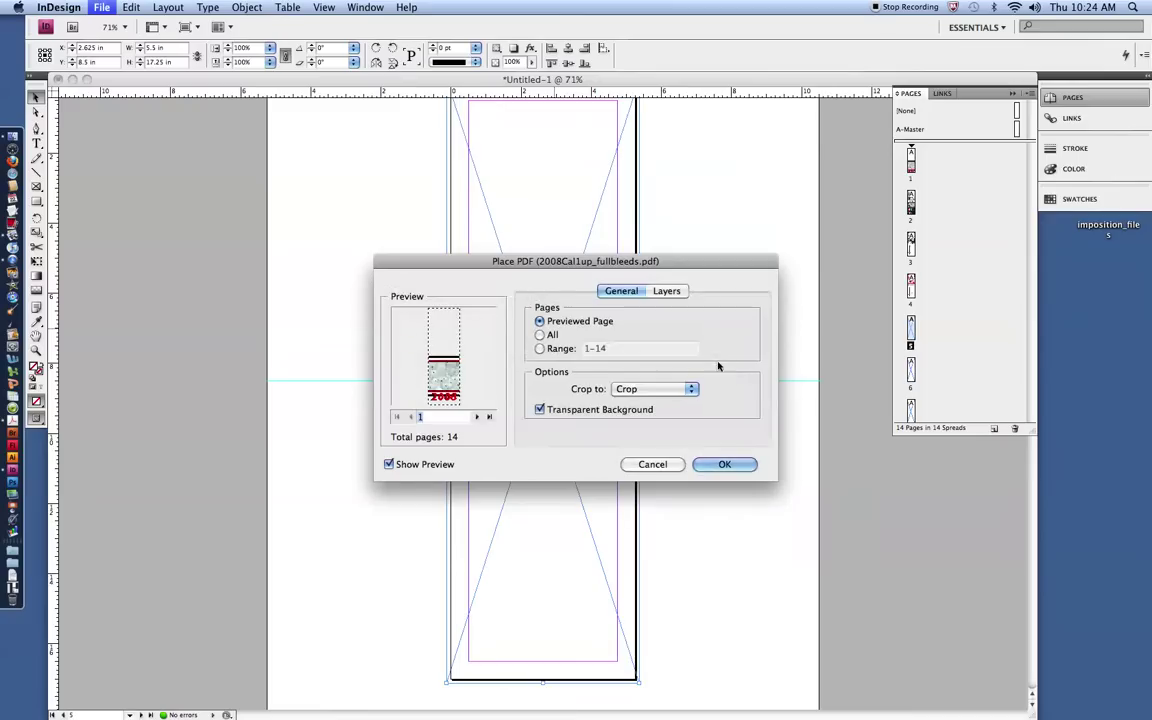
{"action": "left_click", "coordinate": [478, 417]}
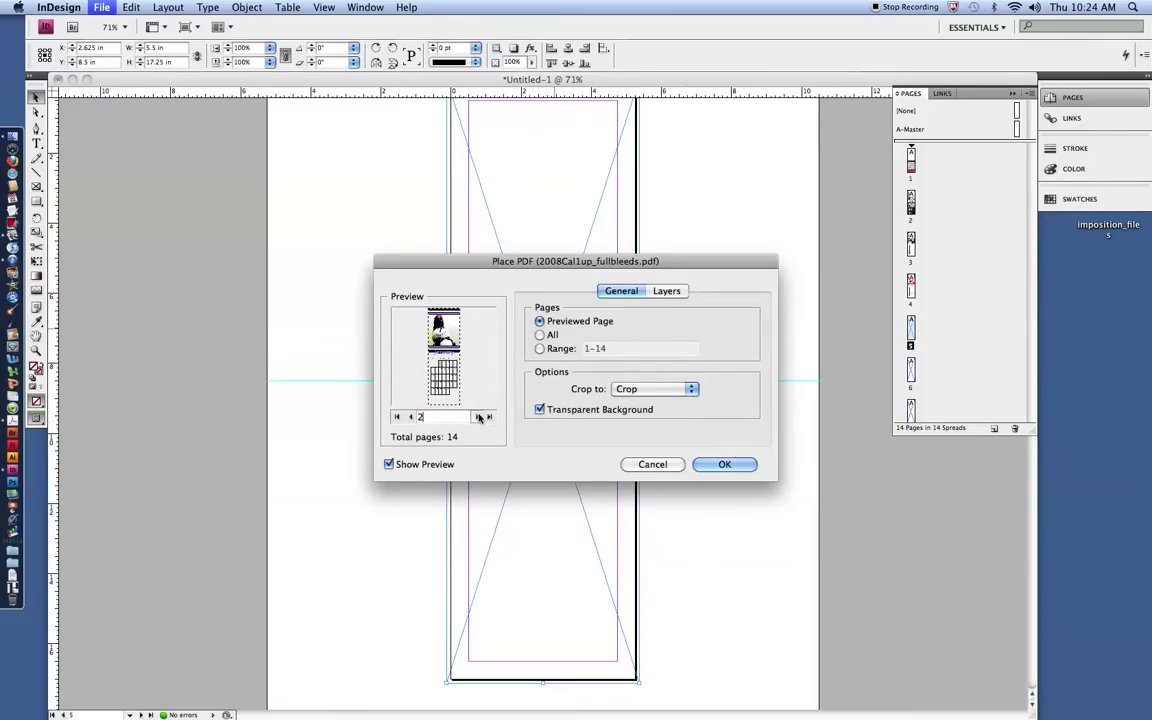
{"action": "left_click", "coordinate": [478, 417]}
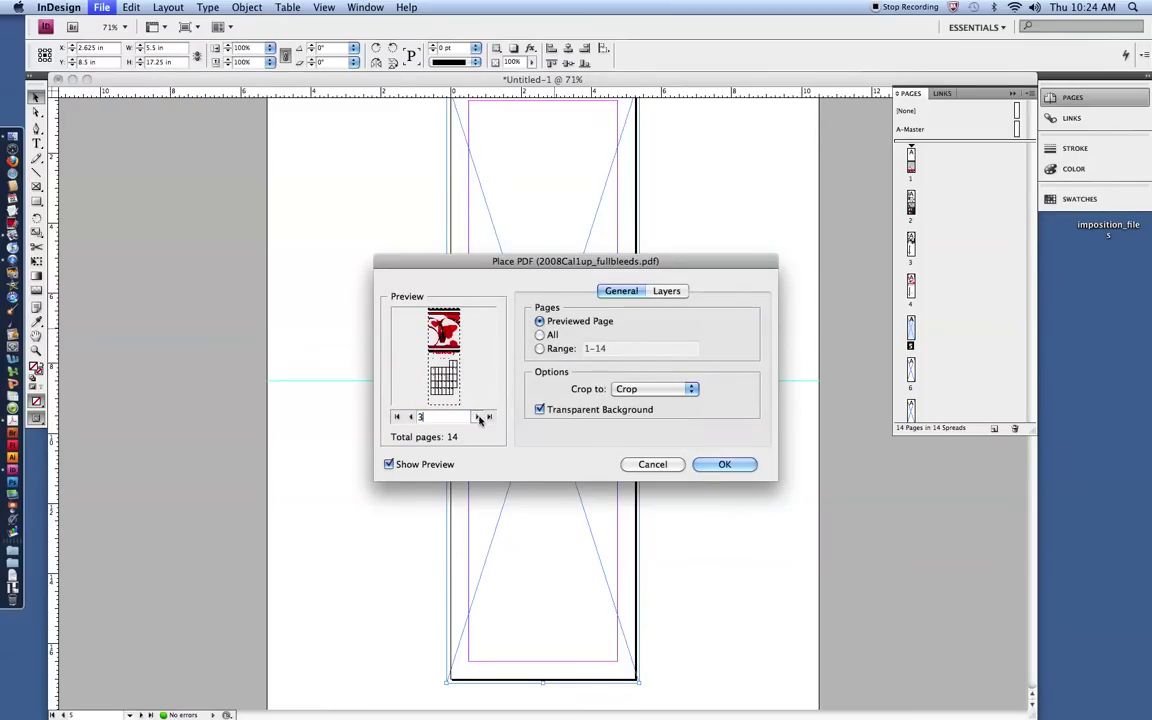
{"action": "left_click", "coordinate": [477, 418]}
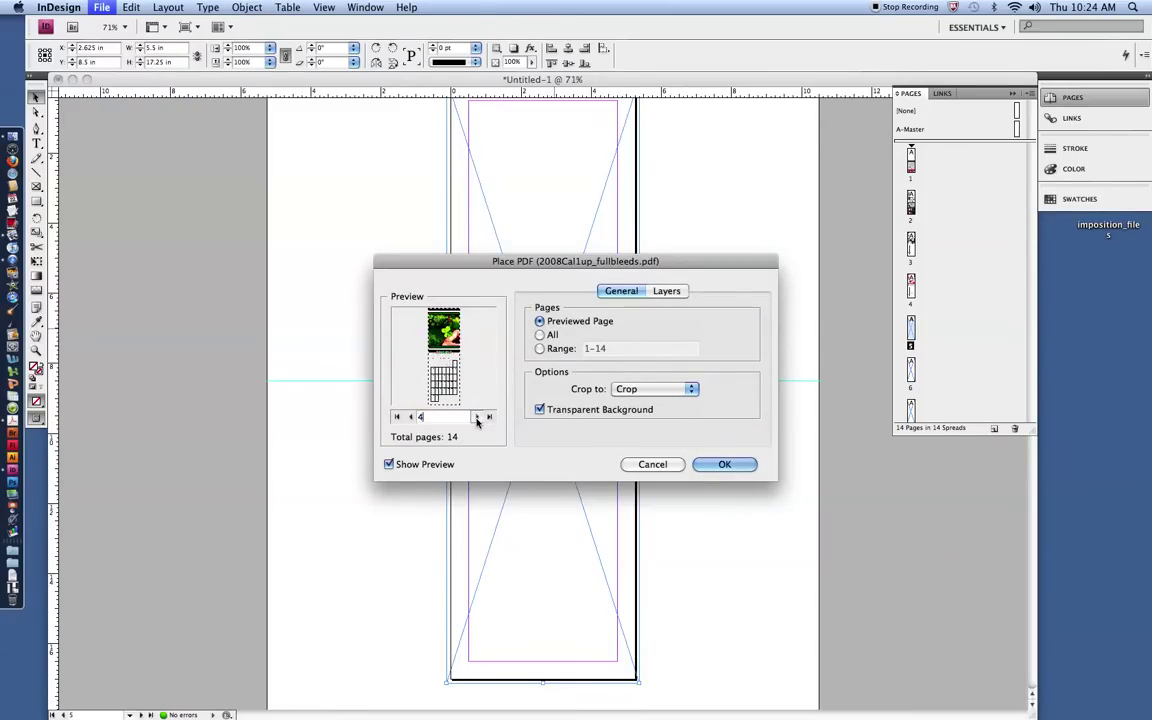
{"action": "left_click", "coordinate": [410, 417]}
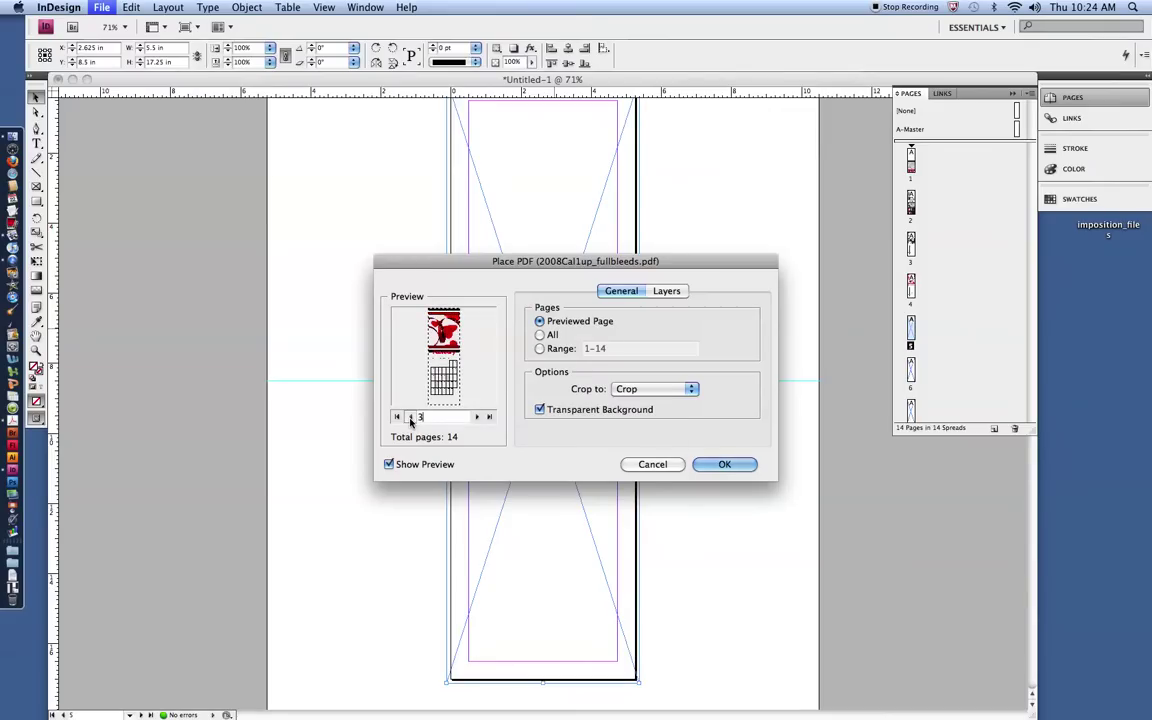
{"action": "left_click", "coordinate": [410, 417]}
{"action": "left_click", "coordinate": [410, 417]}
{"action": "left_click", "coordinate": [410, 417]}
{"action": "left_click", "coordinate": [410, 417]}
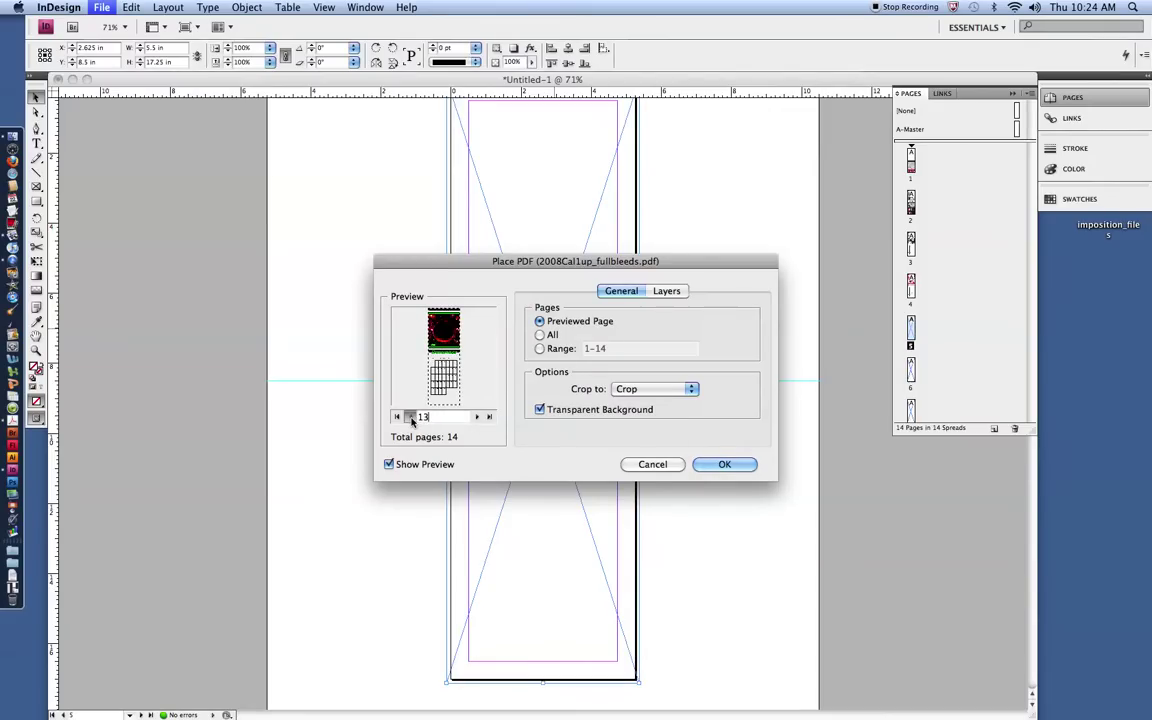
{"action": "left_click", "coordinate": [723, 465]}
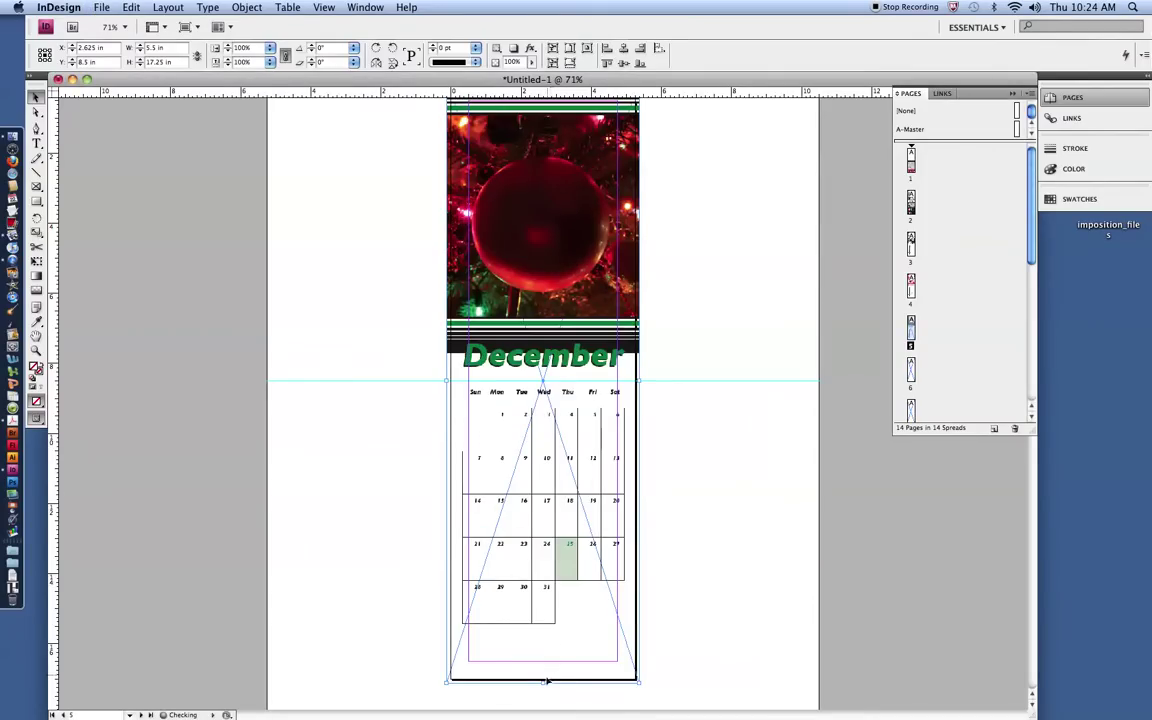
{"action": "left_click_drag", "start_coordinate": [542, 683], "coordinate": [538, 420]}
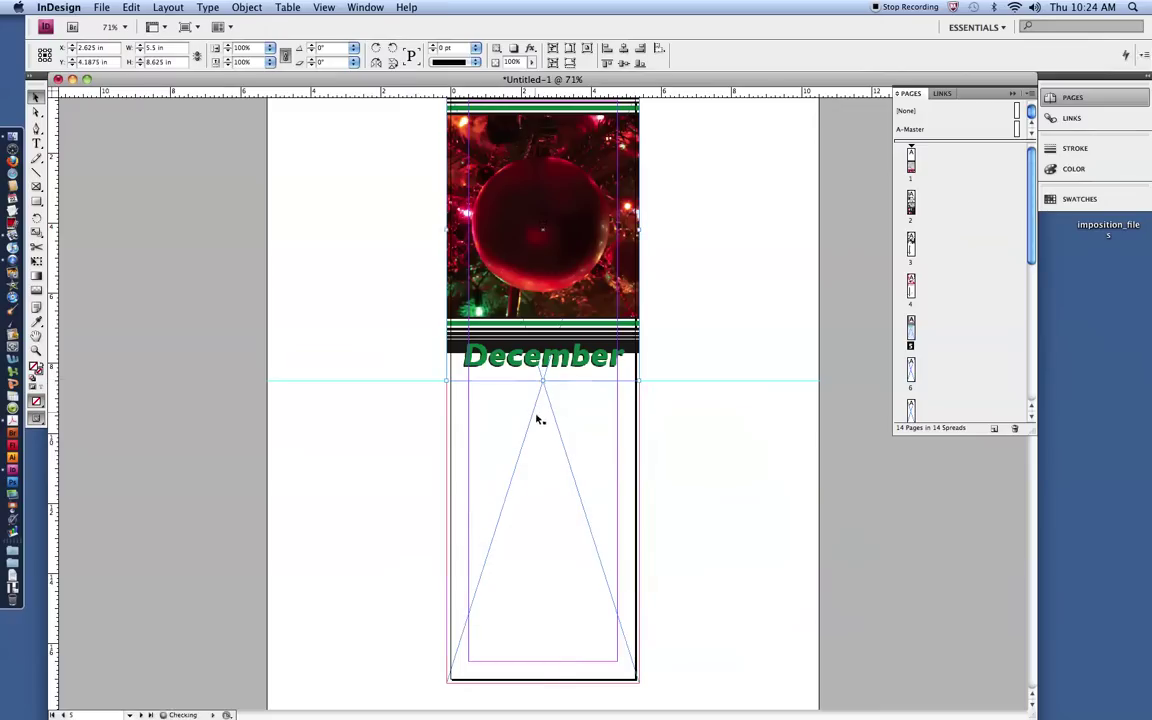
{"action": "key", "text": "super+d"}
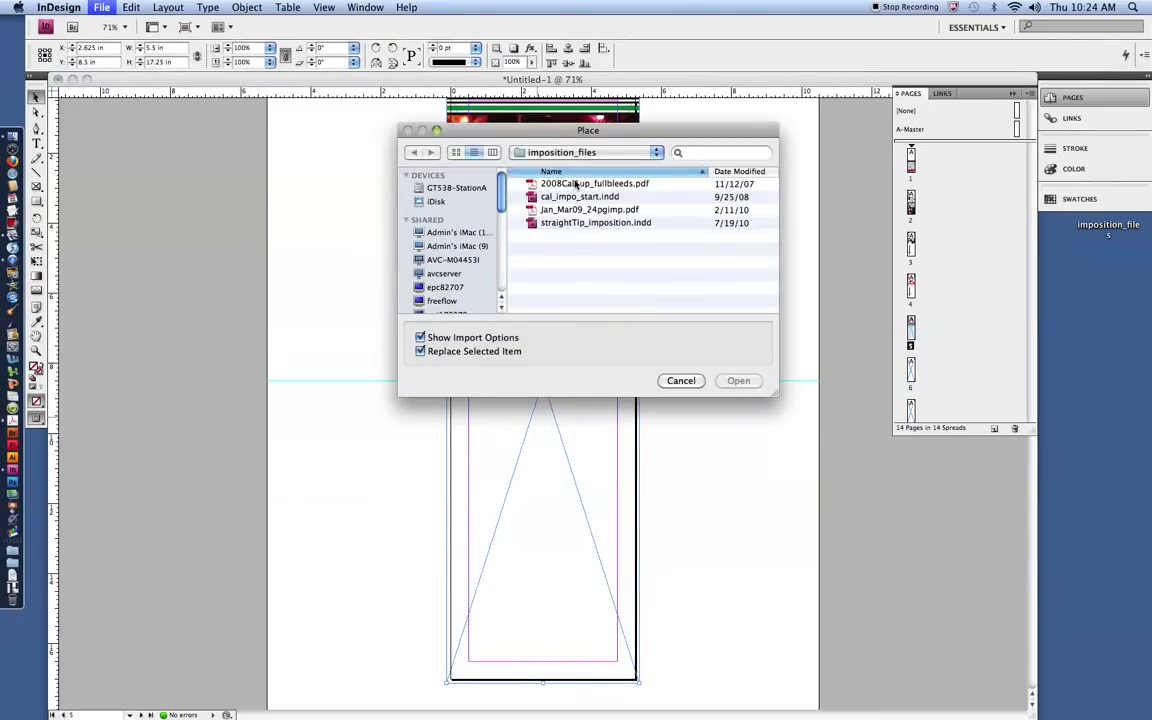
- Place page 3 of 2008Cal1up_fullbleeds.pdf, the February date grid, into page 5's lower frame
{"action": "left_click", "coordinate": [577, 185]}
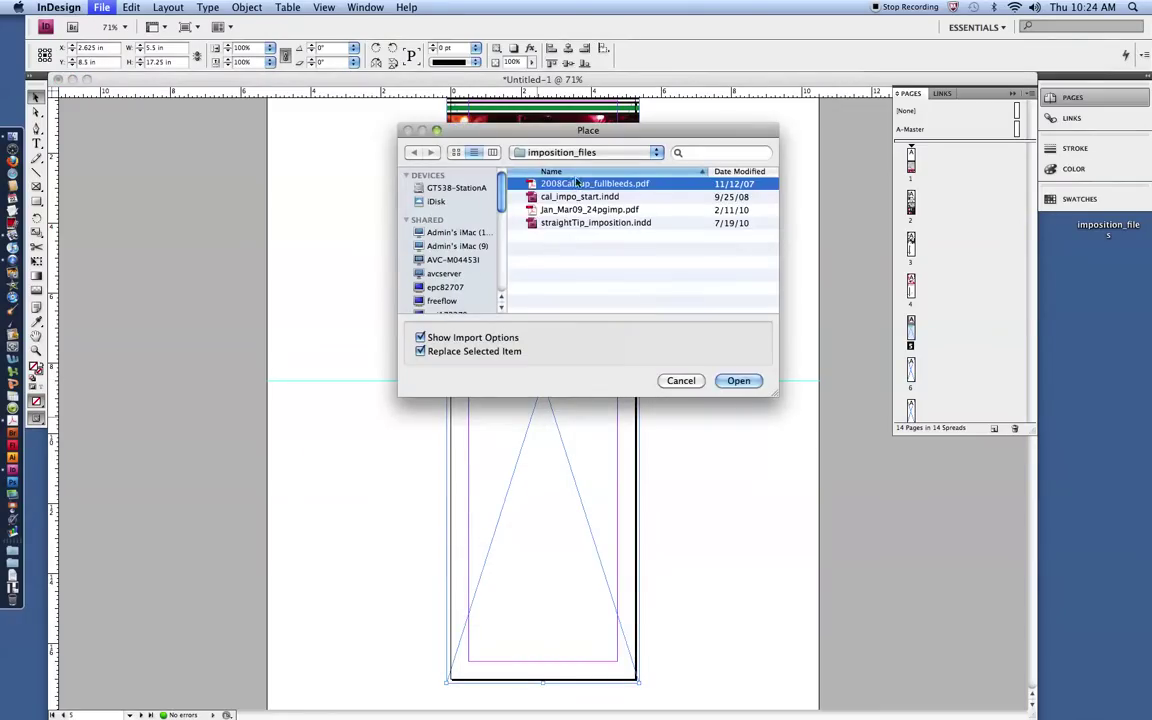
{"action": "left_click", "coordinate": [738, 381]}
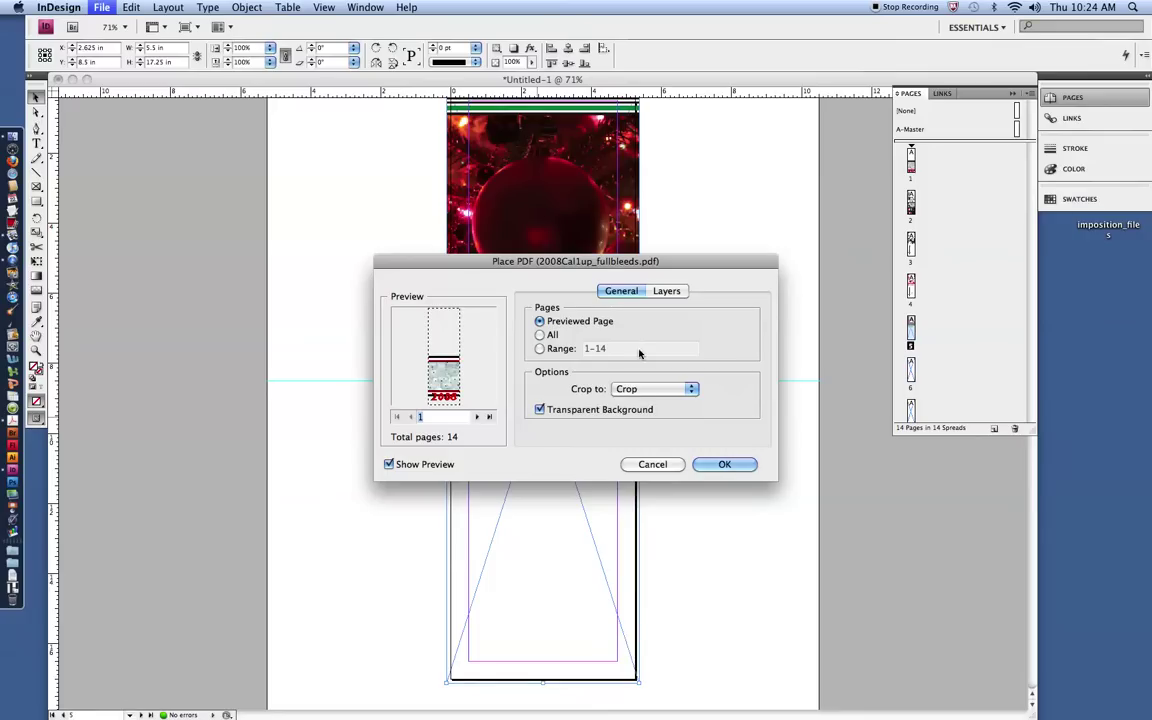
{"action": "left_click", "coordinate": [478, 419]}
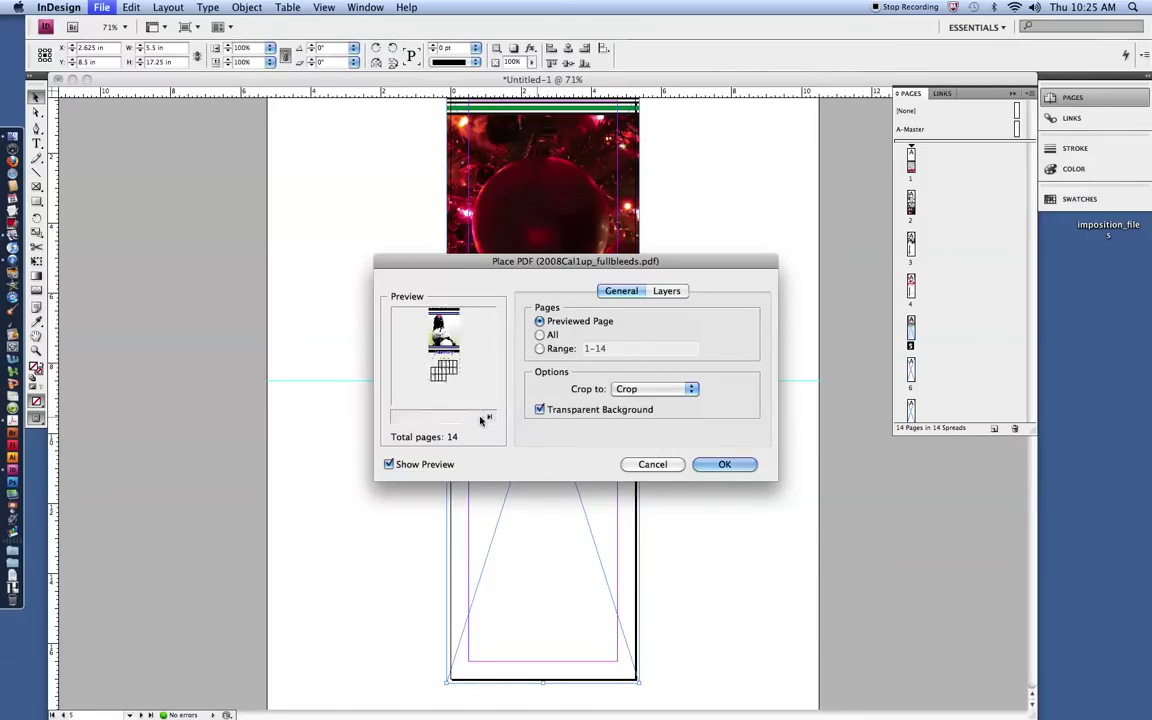
{"action": "left_click", "coordinate": [479, 419]}
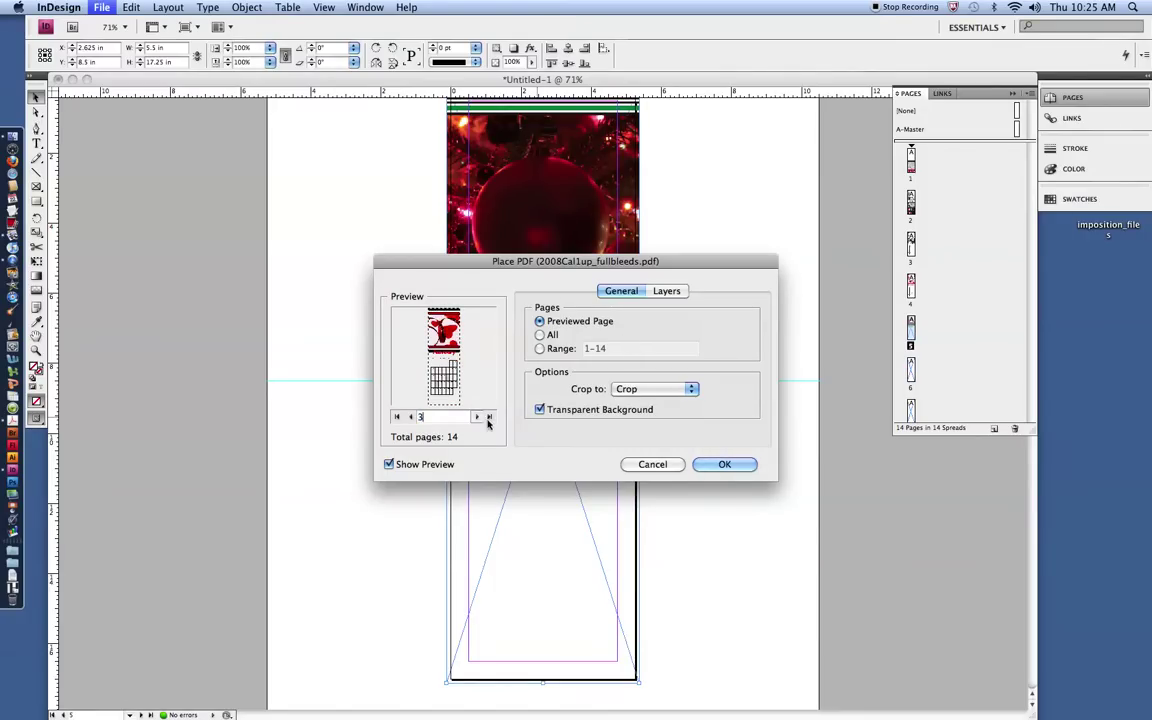
{"action": "left_click", "coordinate": [724, 464]}
- Crop the lower frame at the guide so the date grid sits below the December photo
{"action": "scroll", "coordinate": [574, 357], "scroll_direction": "up", "scroll_amount": 4}
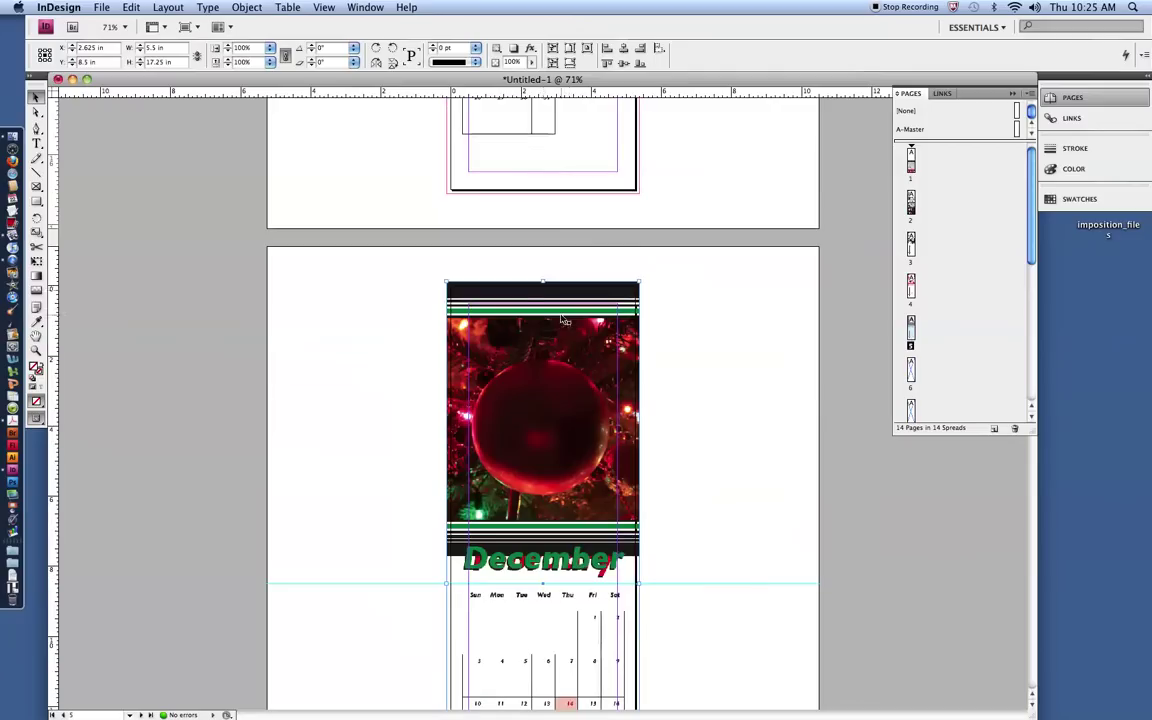
{"action": "left_click_drag", "start_coordinate": [541, 399], "coordinate": [540, 580]}
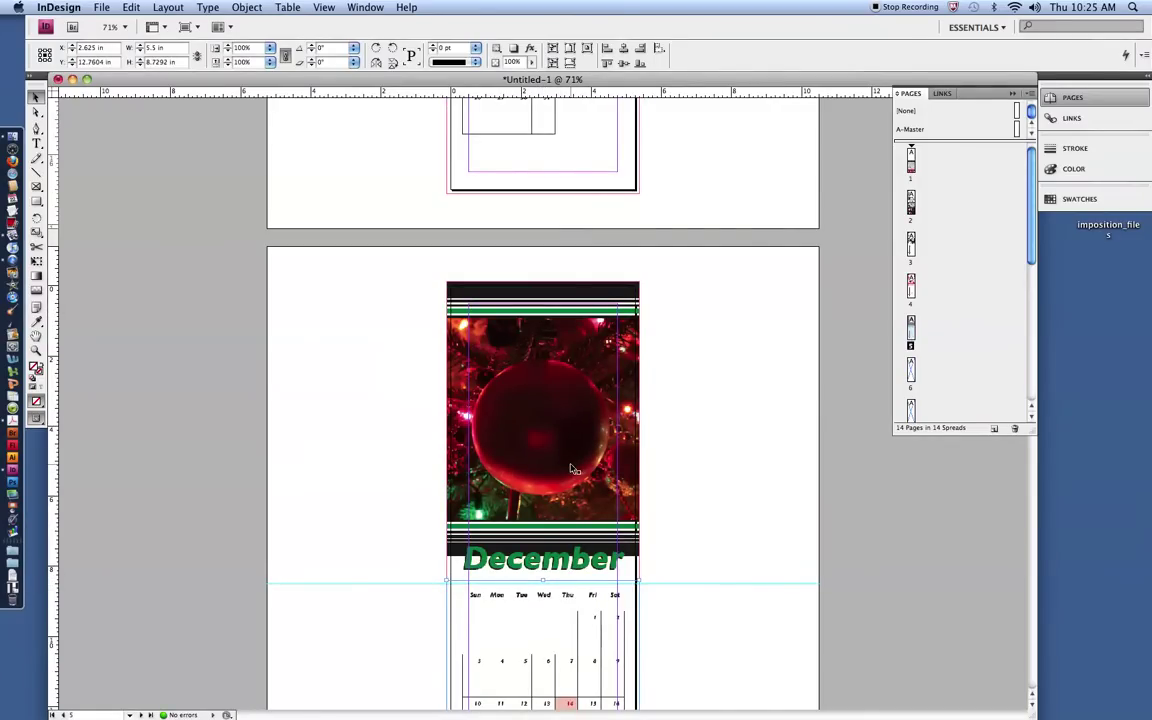
{"action": "scroll", "coordinate": [571, 470], "scroll_direction": "down", "scroll_amount": 4}
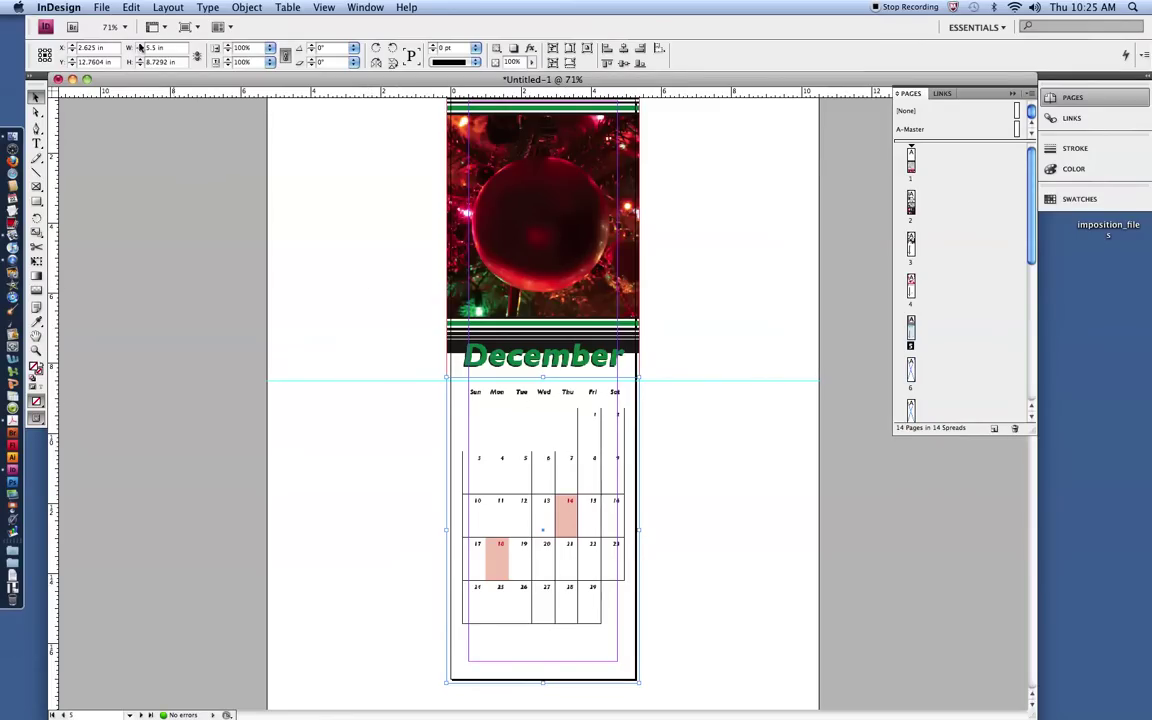
{"action": "left_click", "coordinate": [108, 11]}
{"action": "left_click", "coordinate": [119, 128]}
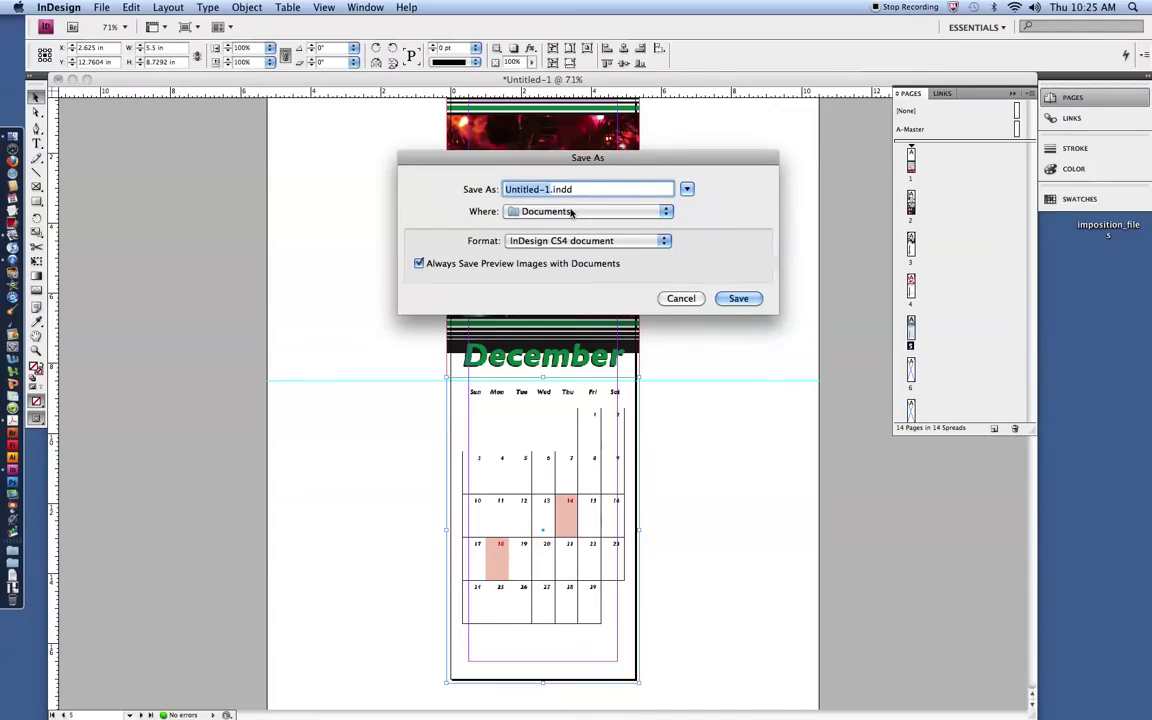
- Set the save location to Desktop and name the file Calimpdemo.indd
{"action": "left_click", "coordinate": [571, 212]}
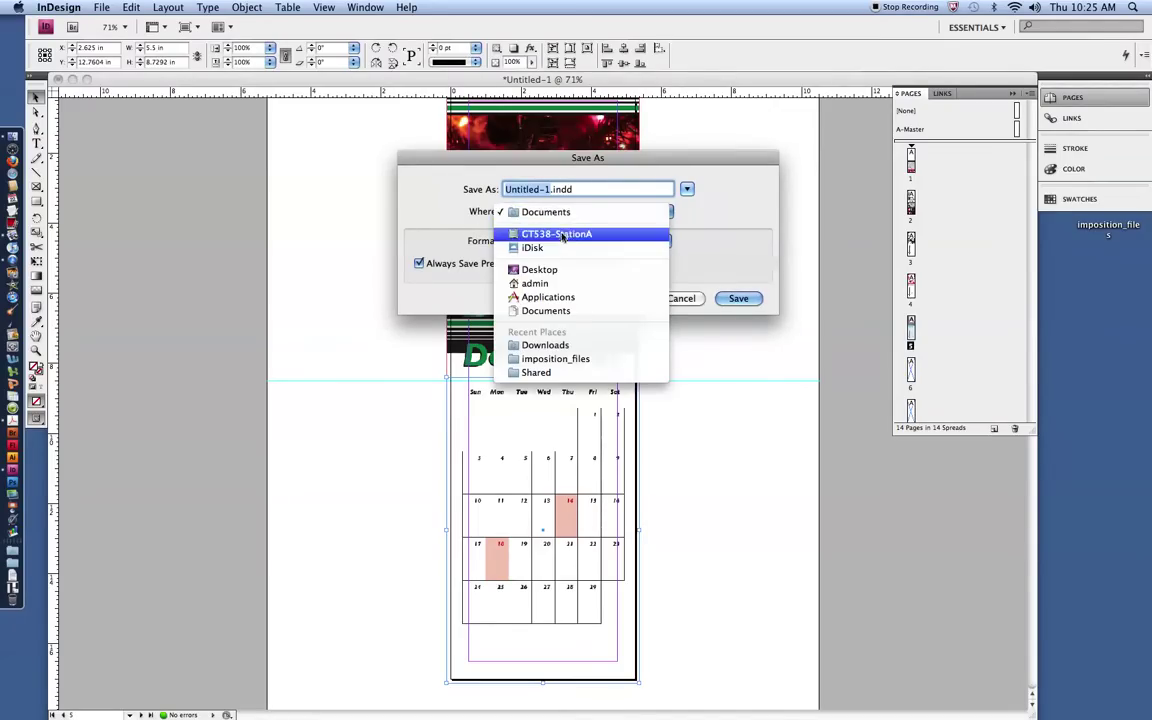
{"action": "left_click", "coordinate": [546, 272]}
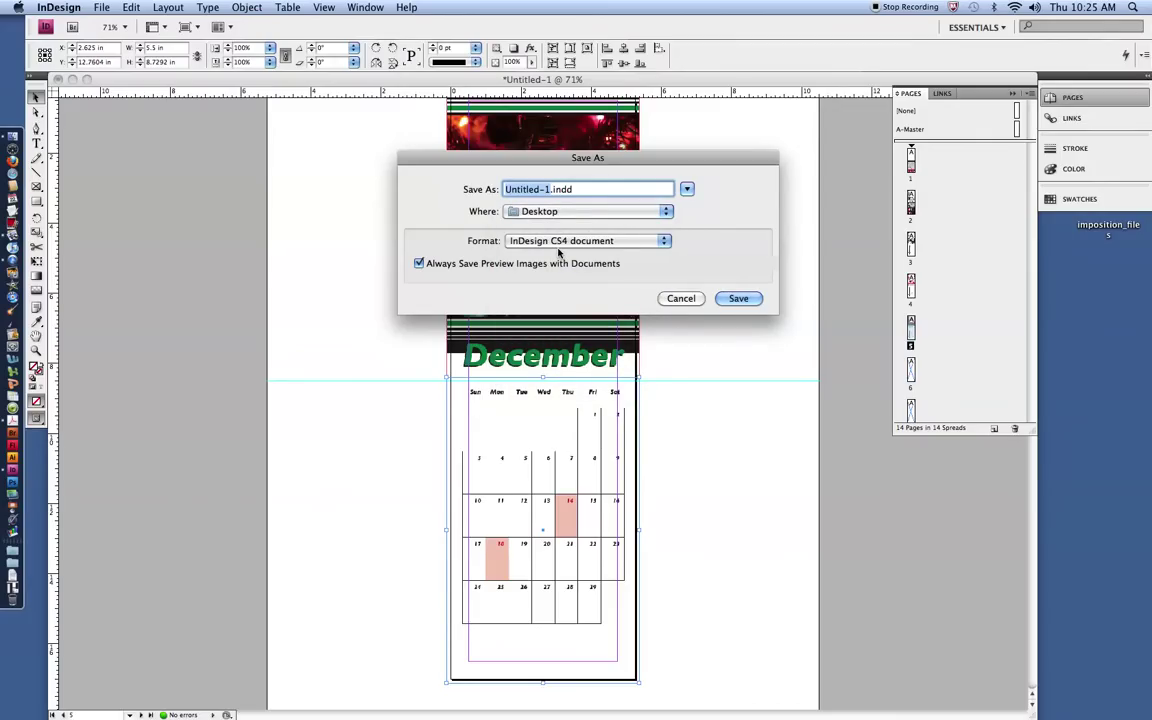
{"action": "left_click", "coordinate": [687, 189]}
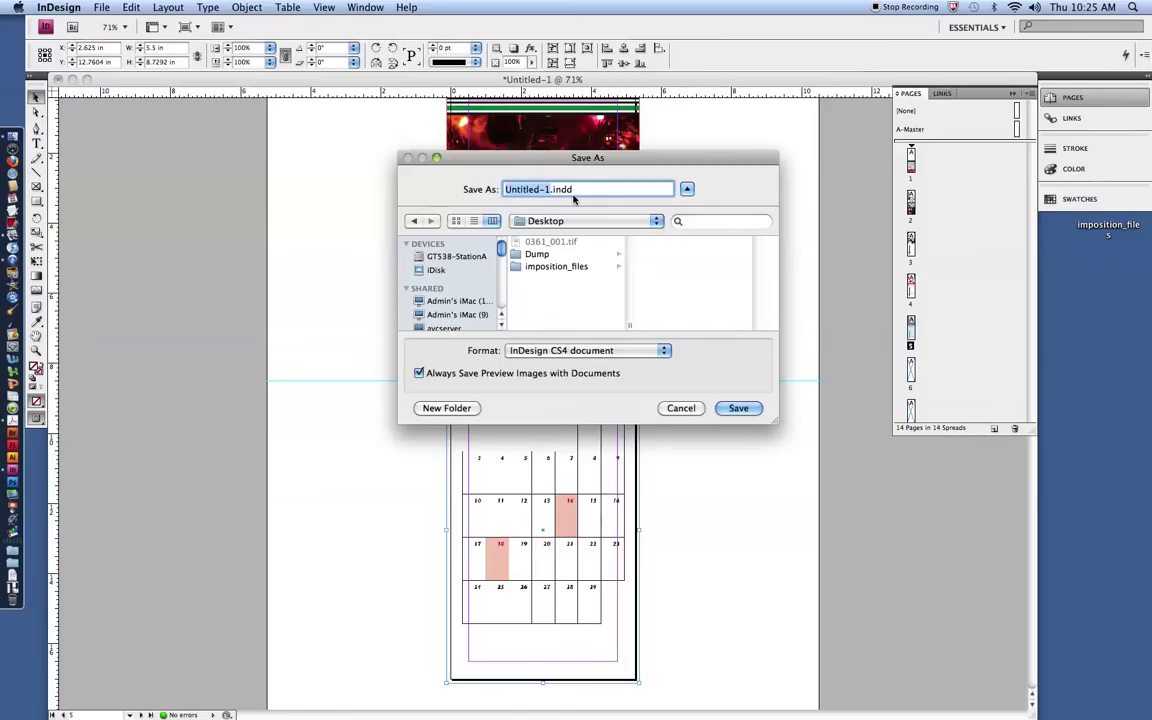
{"action": "type", "text": "Calimpe"}
{"action": "key", "text": "BackSpace"}
{"action": "type", "text": "demo"}
- Confirm the save so Calimpdemo.indd is written to the Desktop
{"action": "left_click", "coordinate": [742, 409]}
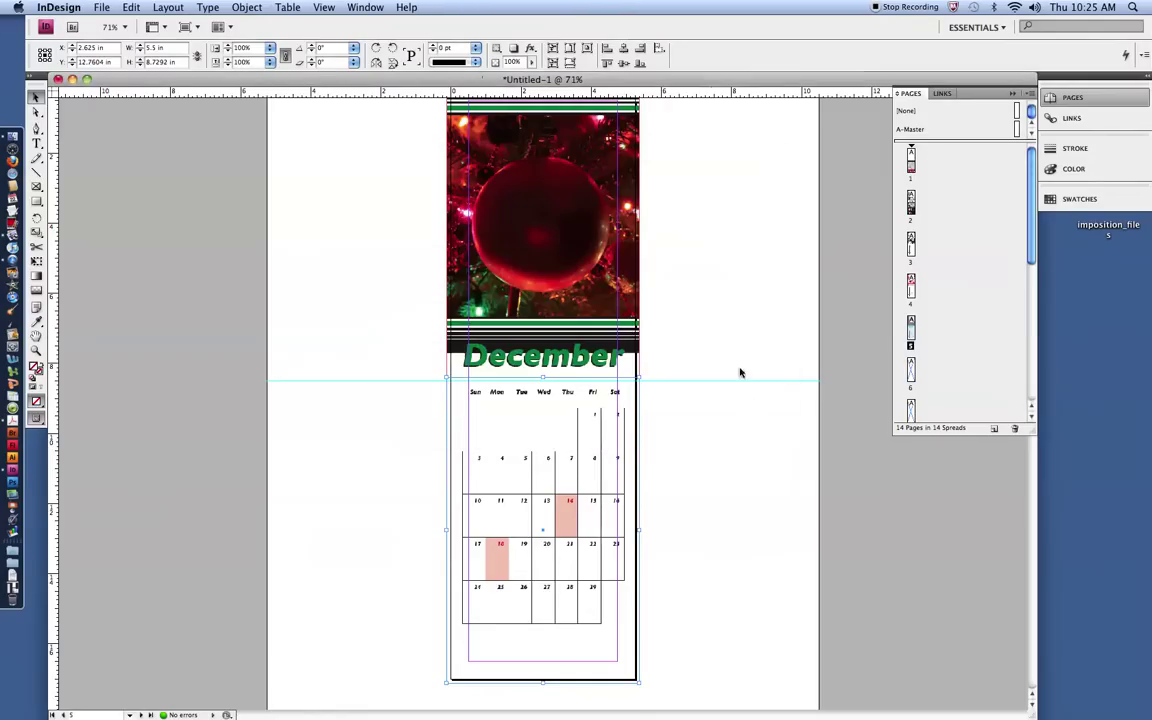